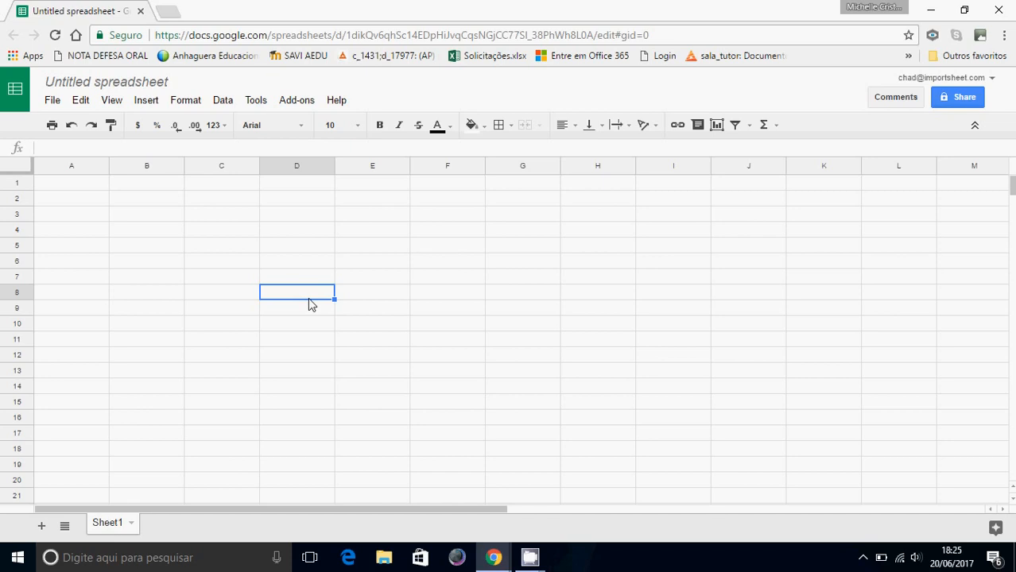
Rename the untitled spreadsheet as "Inventory Master"
left_click(139, 82)
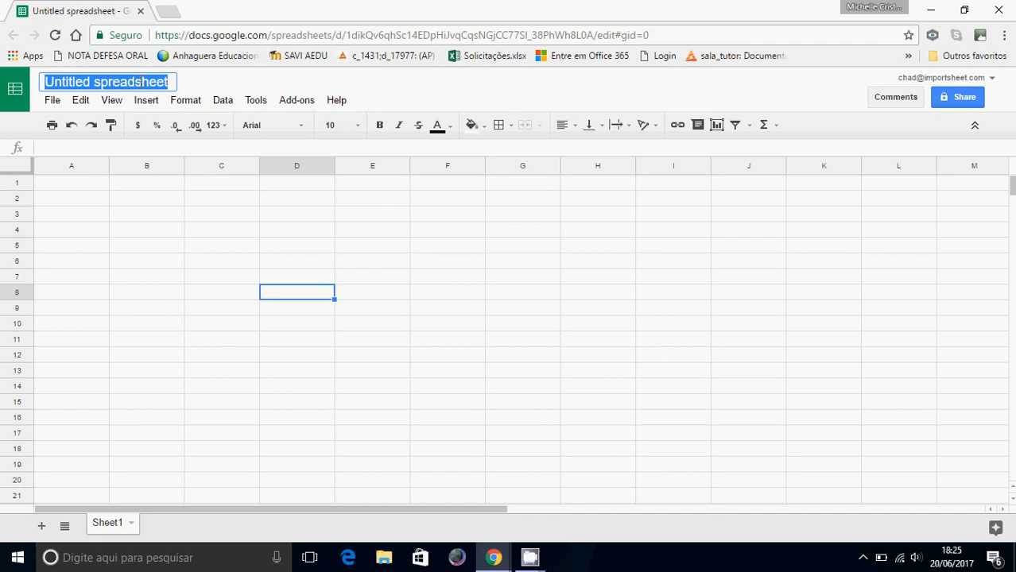
type("Investor")
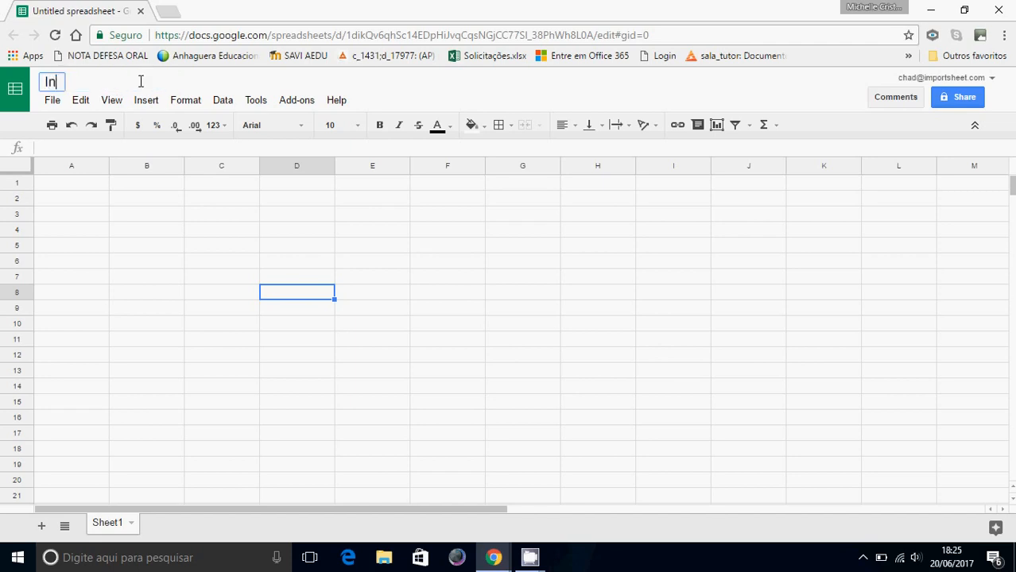
key("BackSpace")
key("BackSpace")
key("BackSpace")
key("BackSpace")
type("ntory Master")
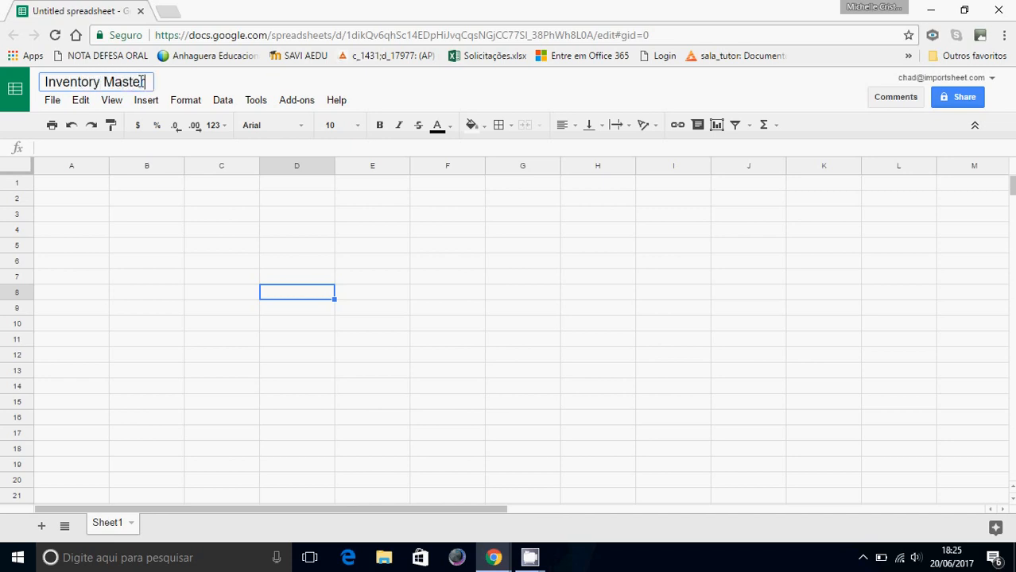
key("Return")
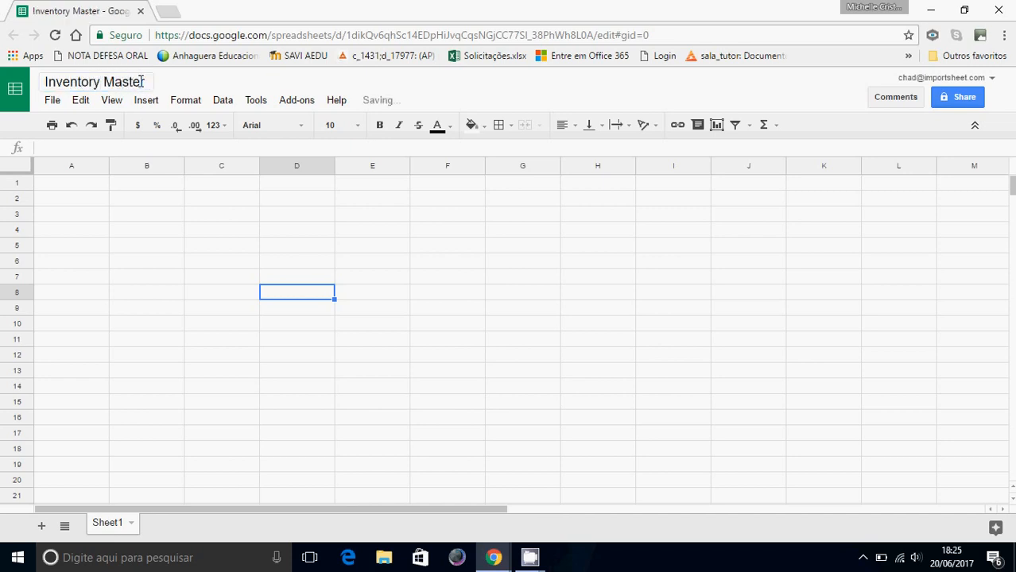
Start the Sheetgo add-on and install its Inventory template into this spreadsheet
left_click(296, 100)
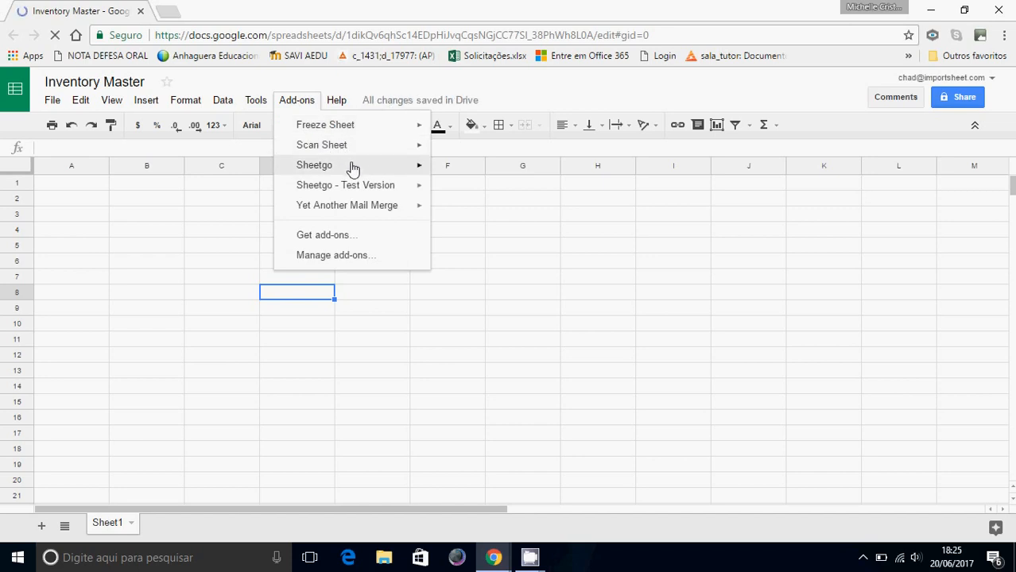
mouse_move(351, 168)
left_click(462, 173)
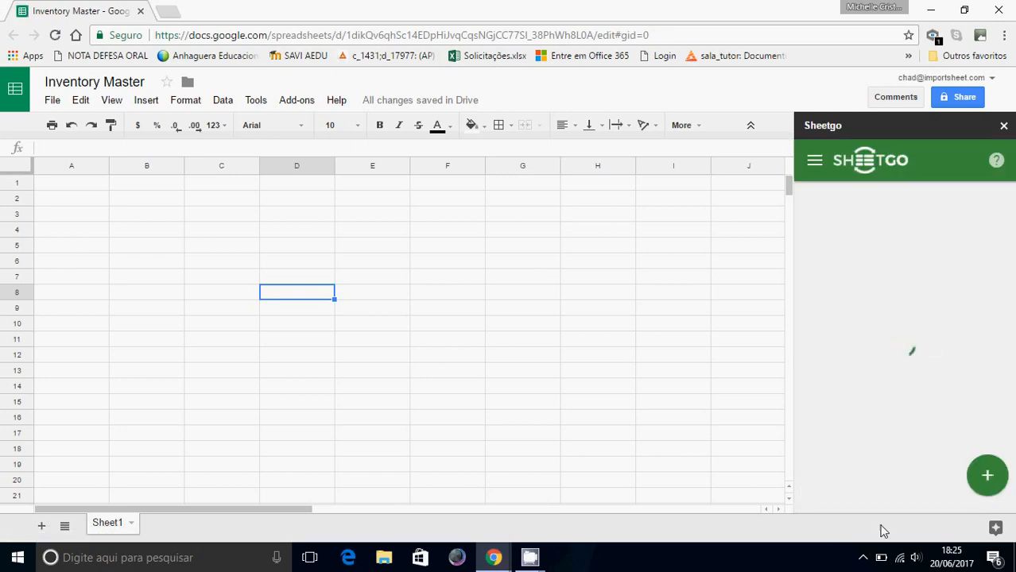
mouse_move(986, 479)
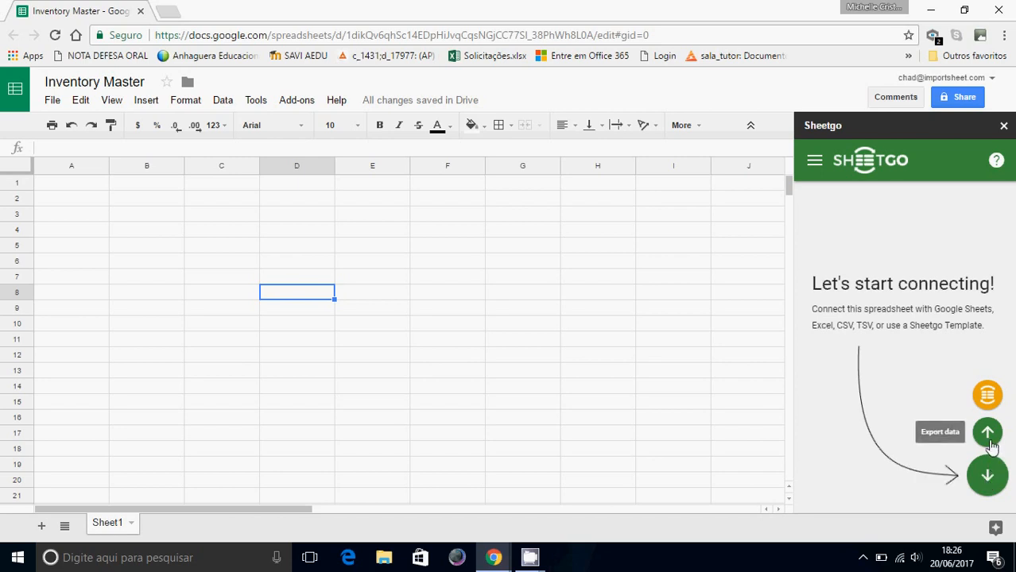
left_click(987, 395)
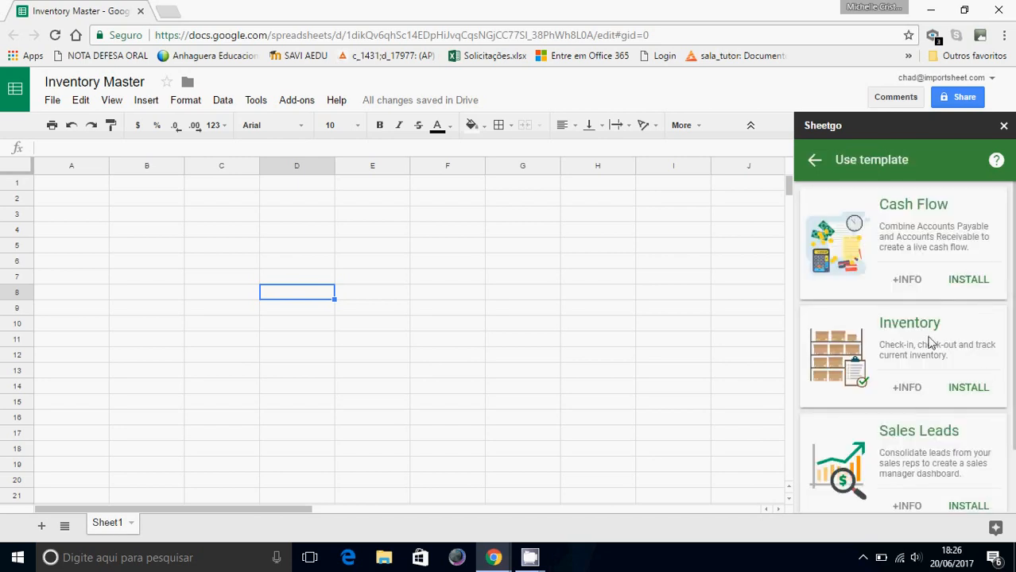
left_click(966, 388)
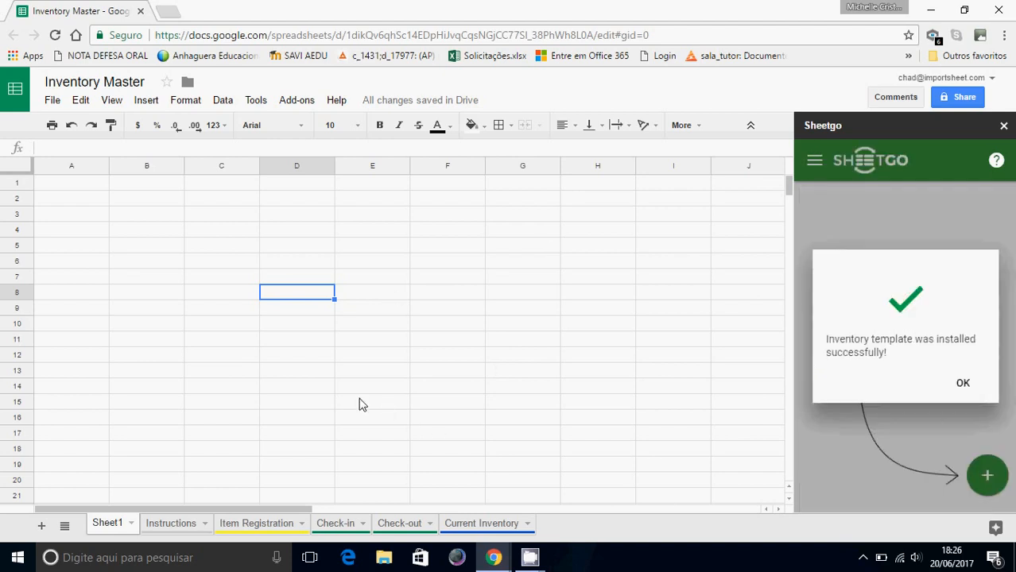
left_click(960, 387)
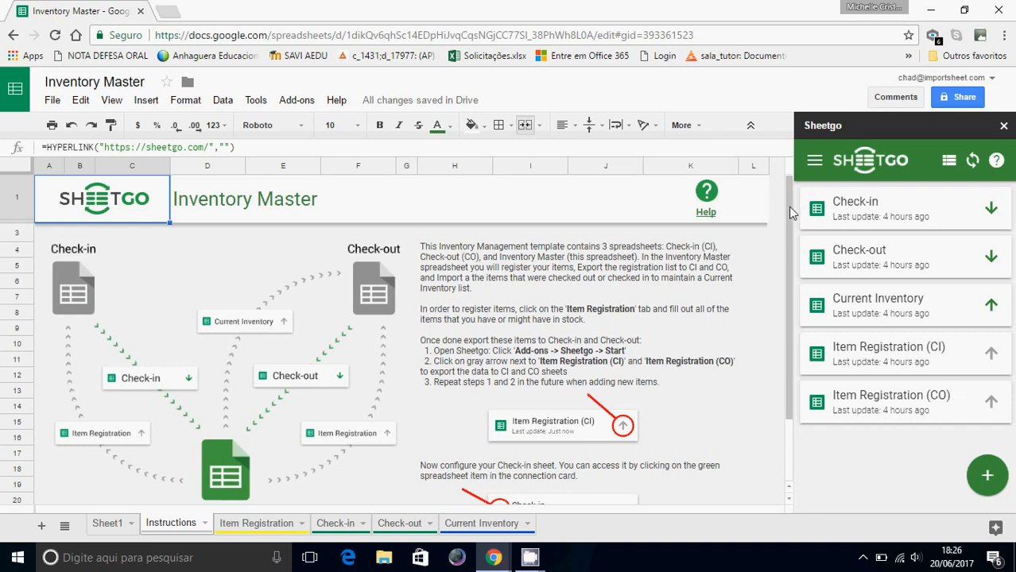
Clear the sample items in A2:C6 on the Item Registration sheet, keeping the header row
left_click_drag(788, 210, 787, 306)
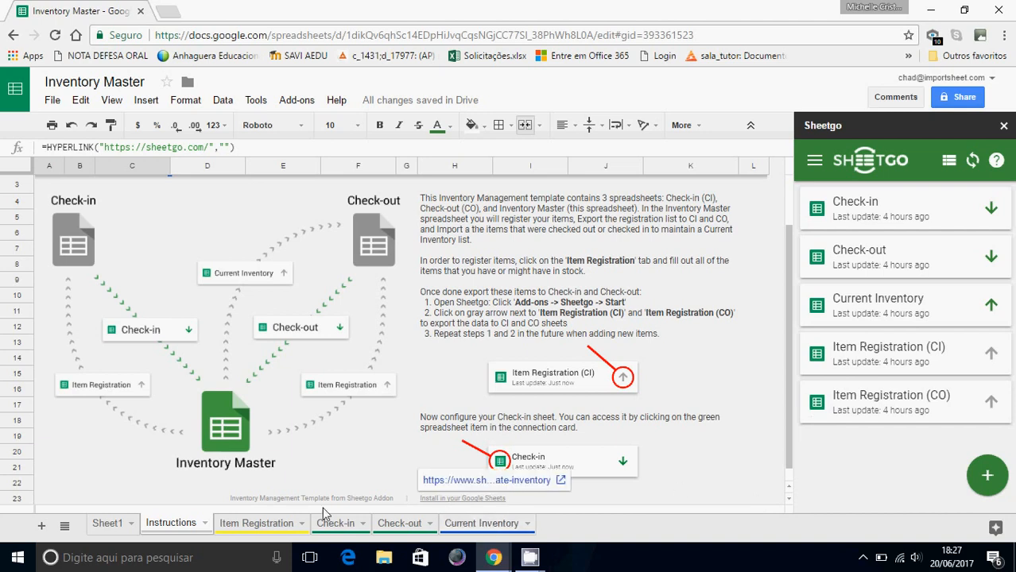
left_click(271, 526)
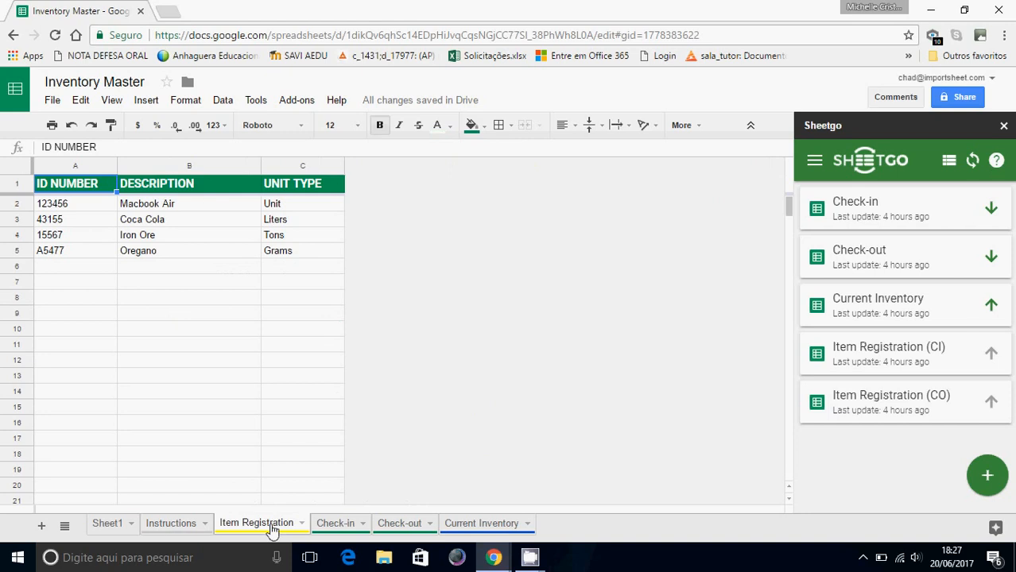
key("Down")
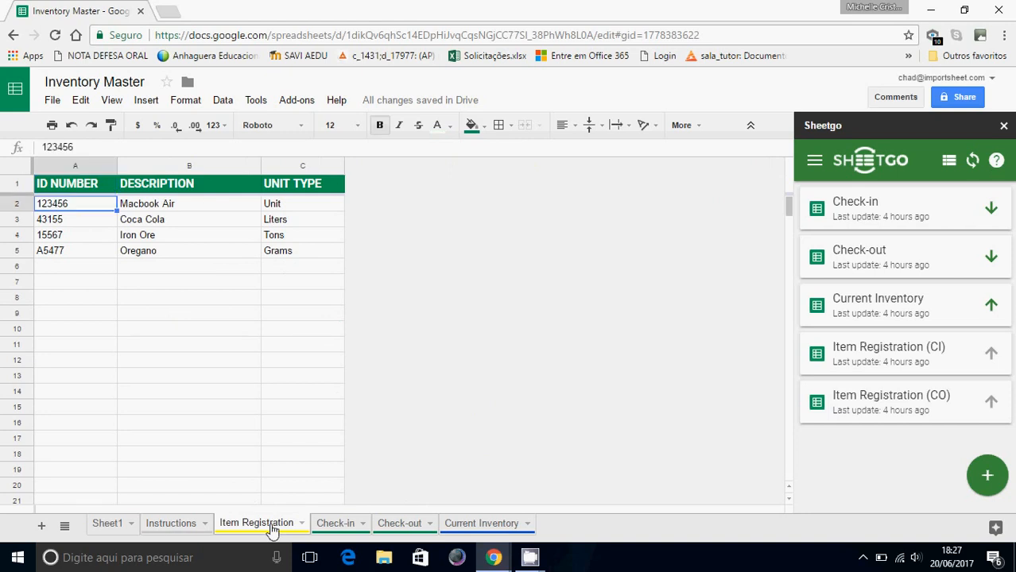
key("shift+Right")
key("shift+Right")
key("shift+Down")
key("shift+Down")
key("shift+Down")
key("shift+Down")
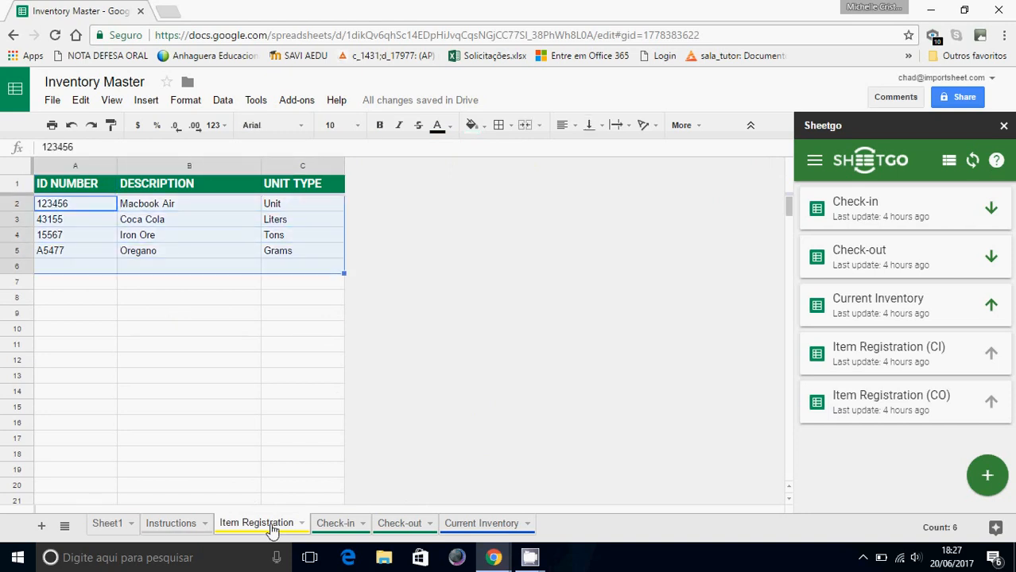
key("Delete")
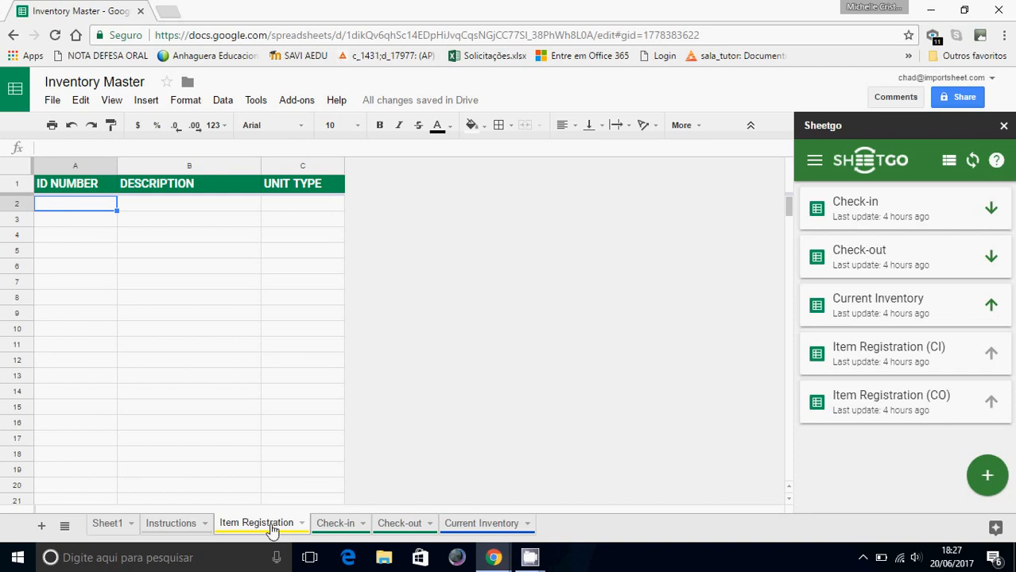
Enter ID number 123 and description "NY Times" for the first item in row 2 of the Item Registration sheet
type("123")
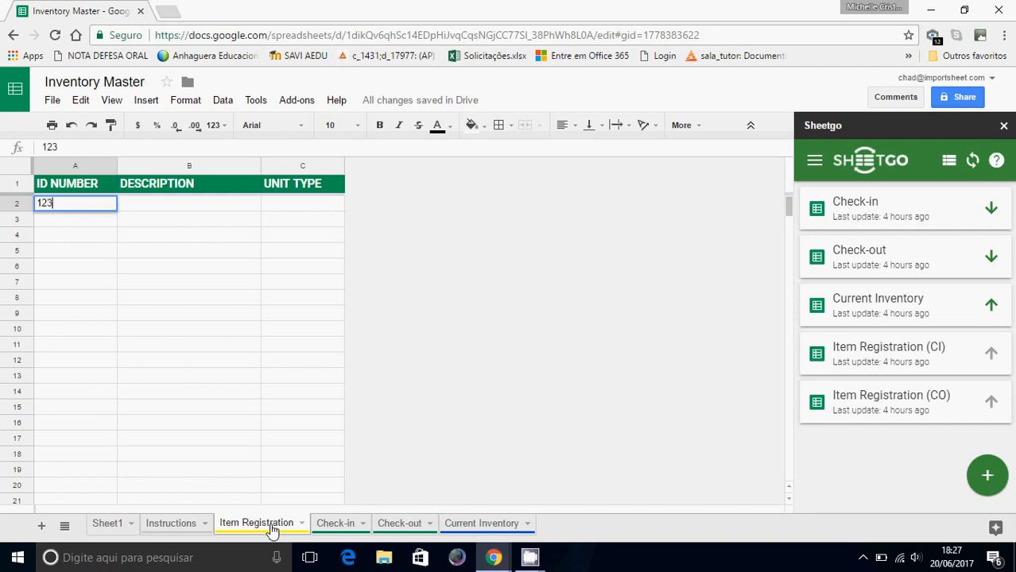
key("Return")
key("Up")
key("Right")
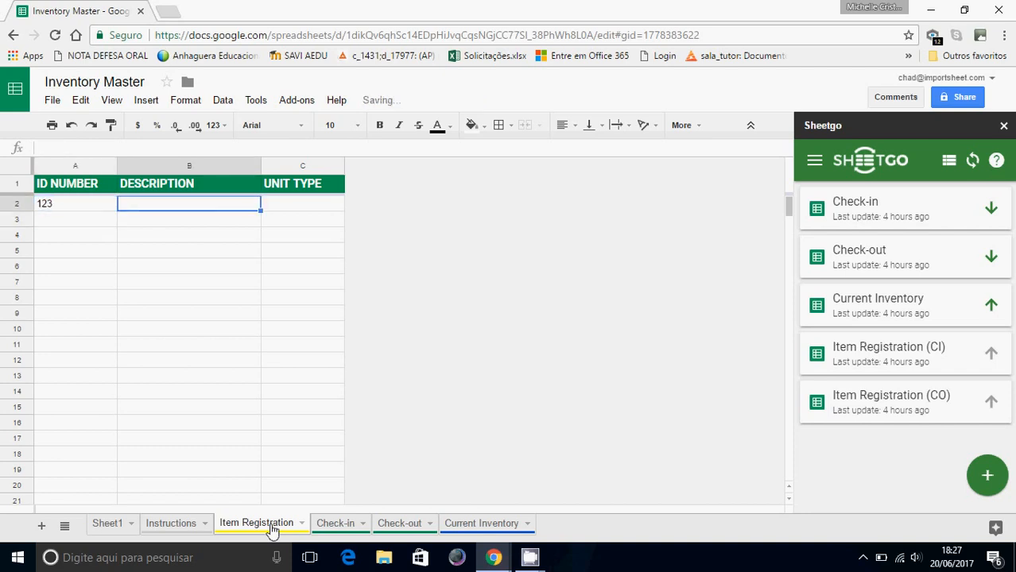
type("NY TIm")
key("BackSpace")
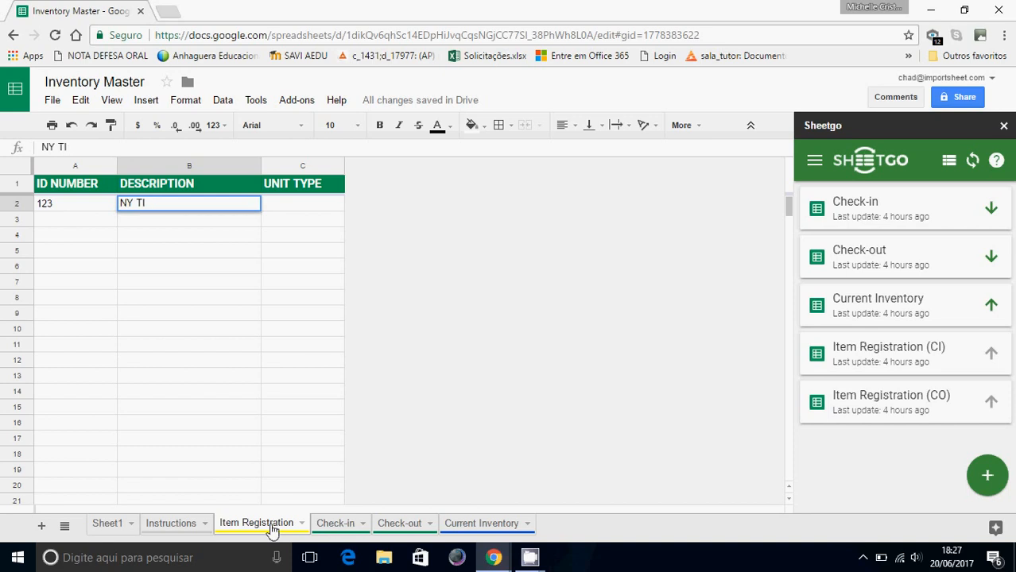
type("mes")
key("Return")
key("Up")
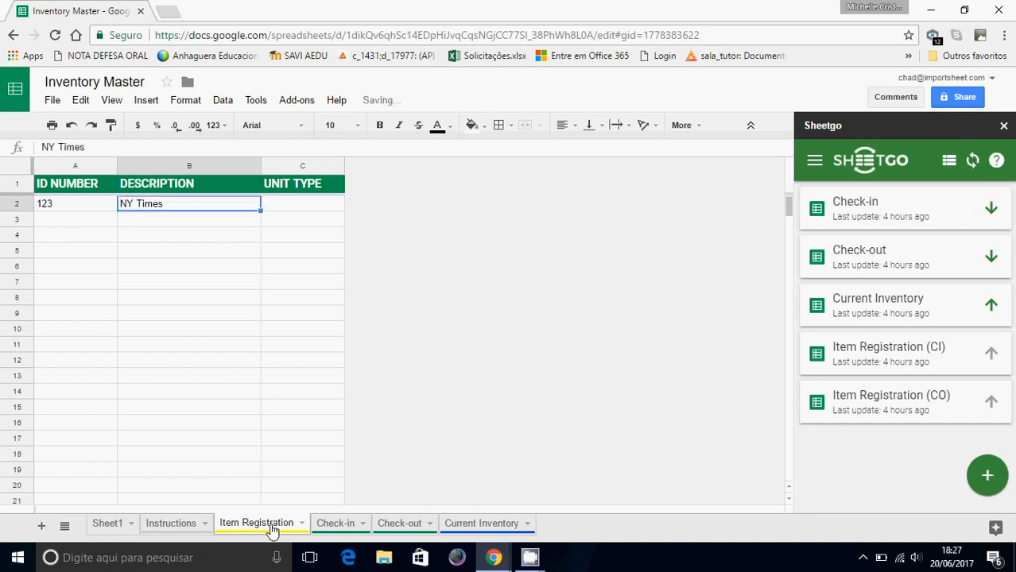
Set the unit type of the NY Times item to "Unit" in C2
key("Right")
type("U")
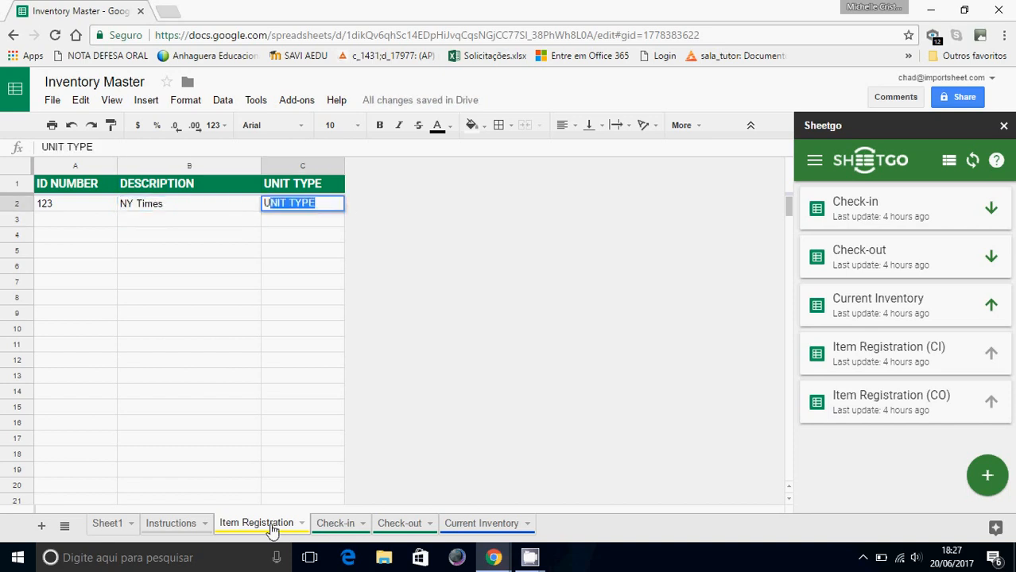
type("ni")
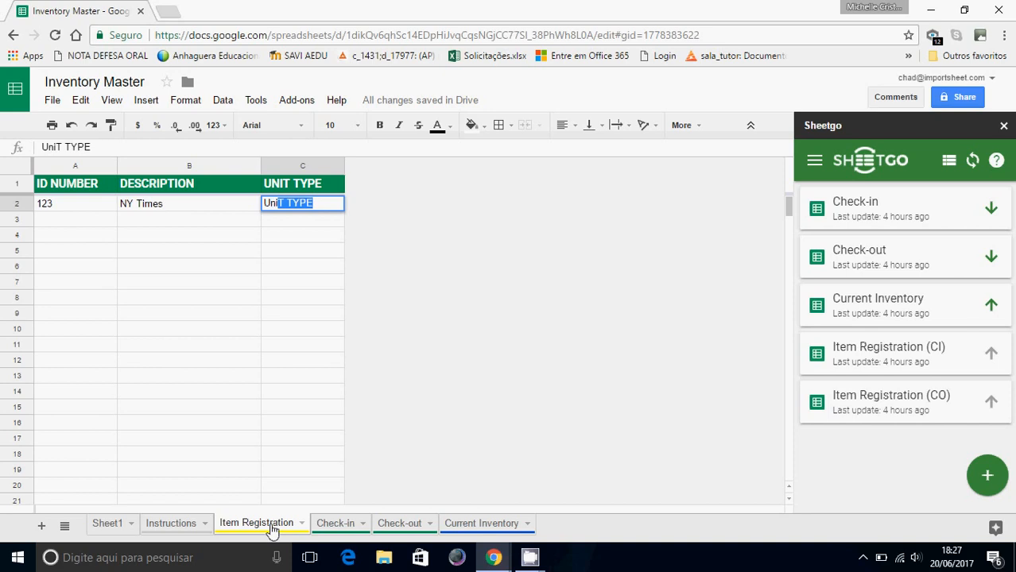
type("t")
key("Delete")
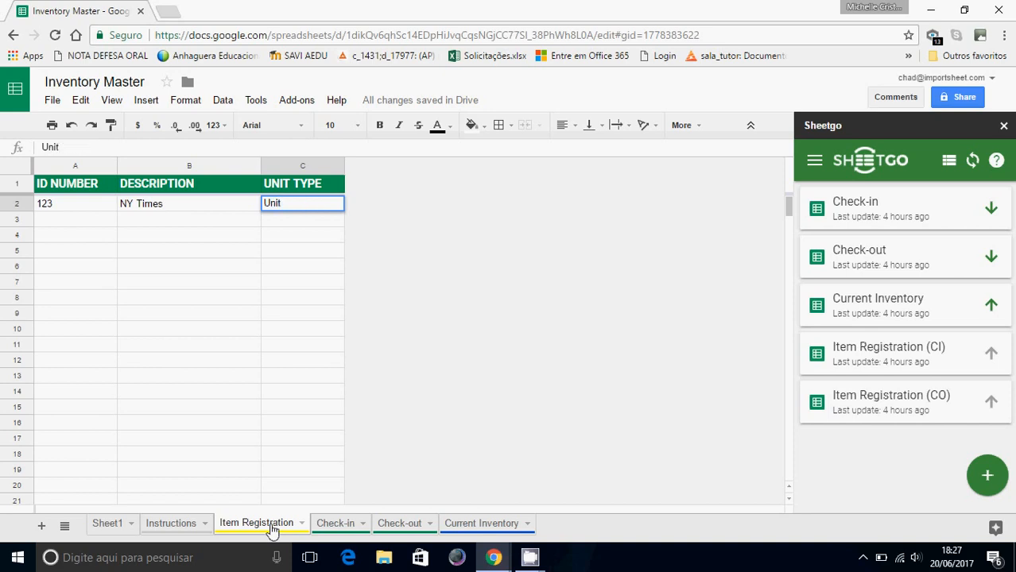
key("Return")
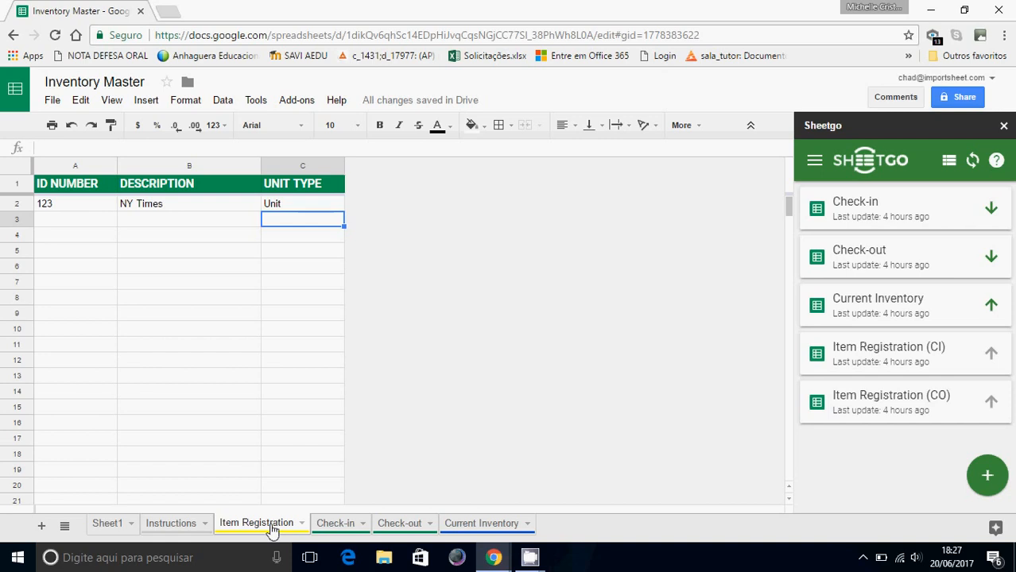
Enter "acaha" as the second item's ID number in A3
key("Up")
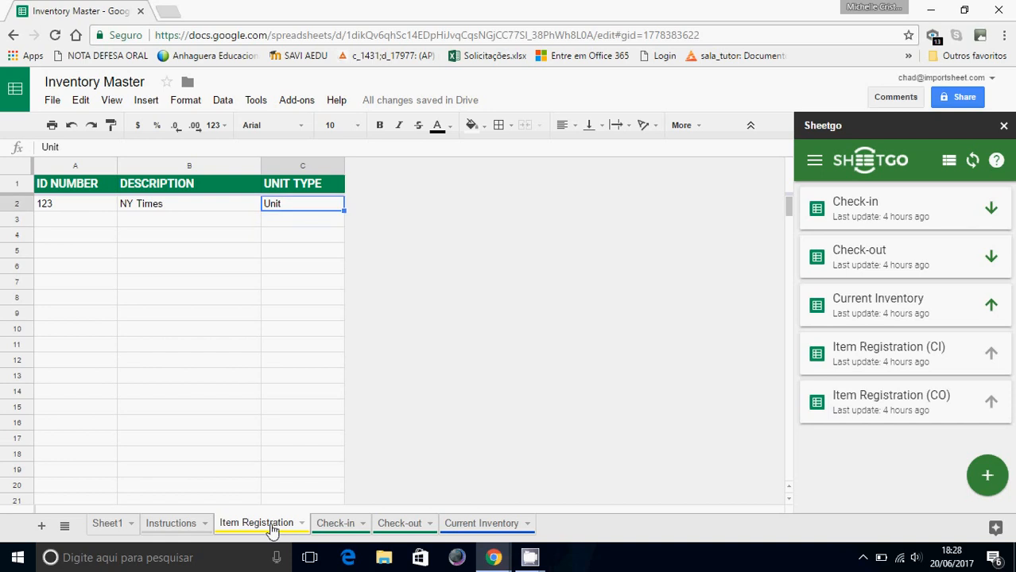
key("Left")
key("Left")
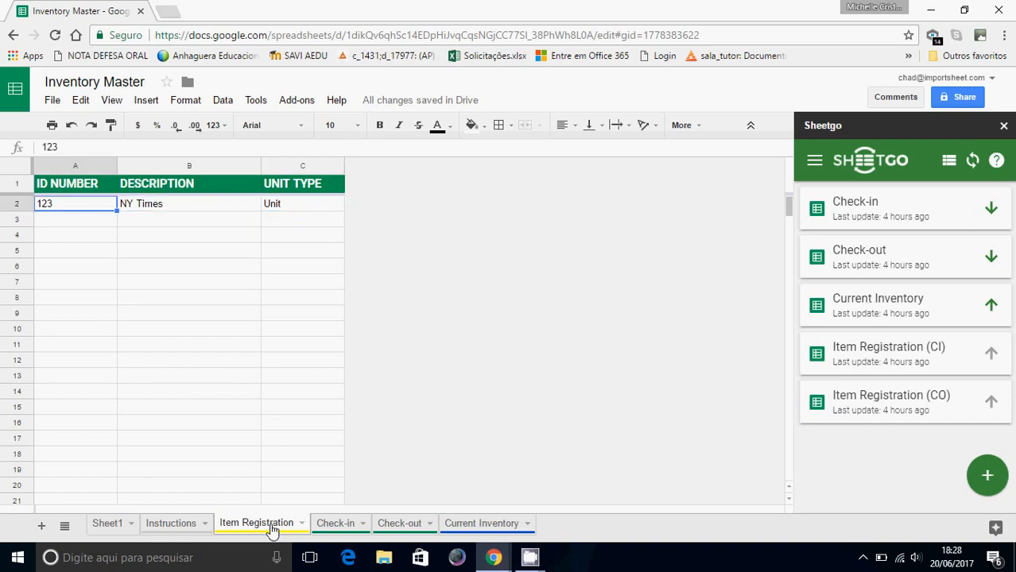
key("Down")
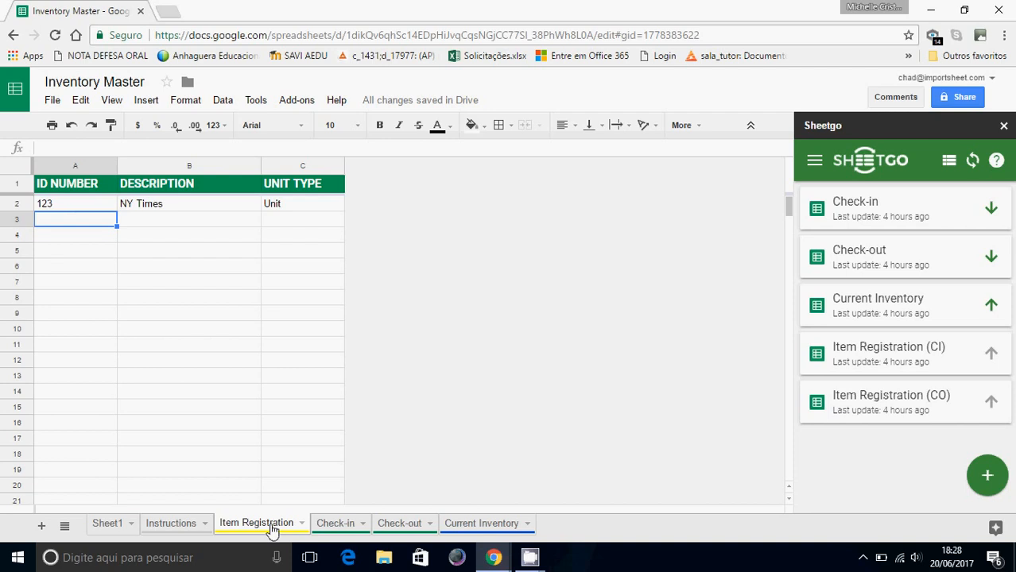
type("acaha")
key("Return")
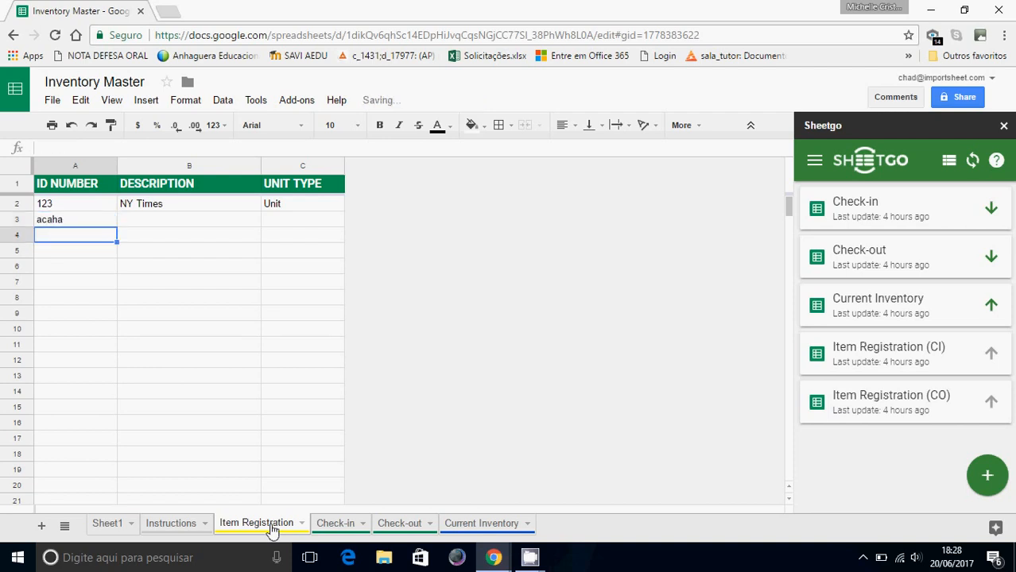
Complete the second item in row 3 with description "Postcards" and unit type "Unit"
key("Up")
key("Right")
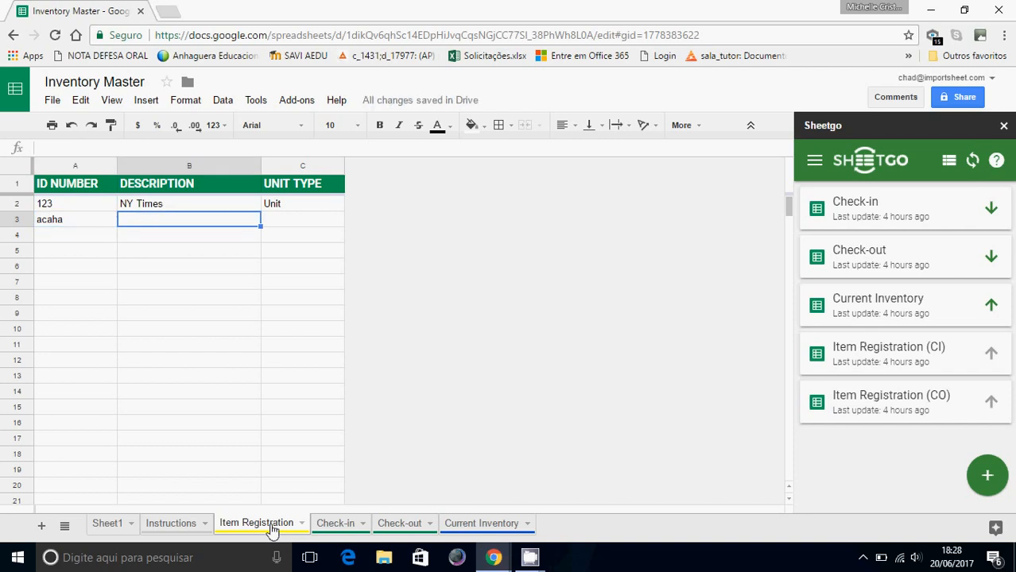
type("Postcards")
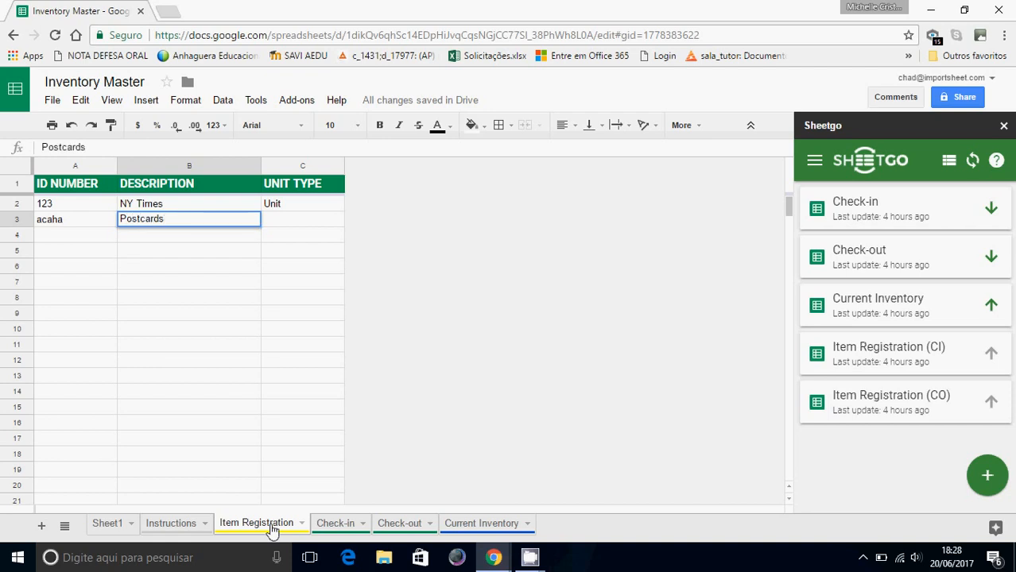
key("Return")
key("Up")
key("Right")
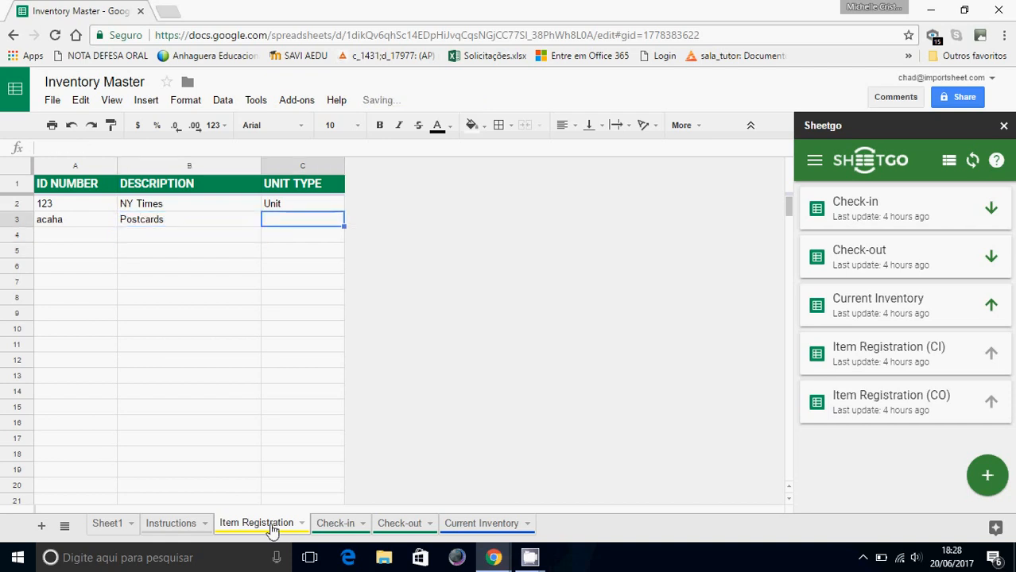
type("Unit")
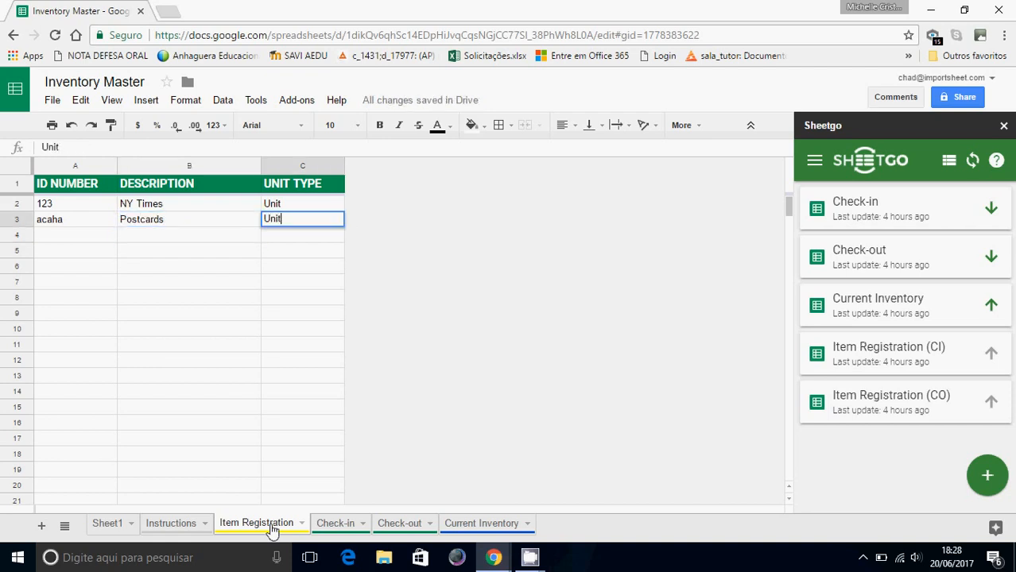
key("Return")
Enter 7895 as the third item's ID number in A4 of the Item Registration sheet
key("Left")
key("Left")
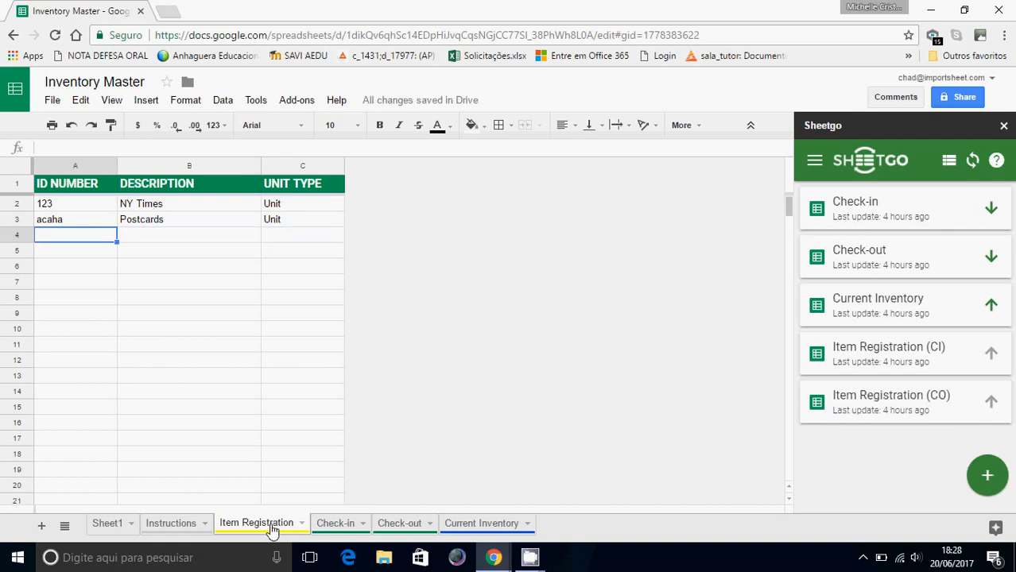
type("789")
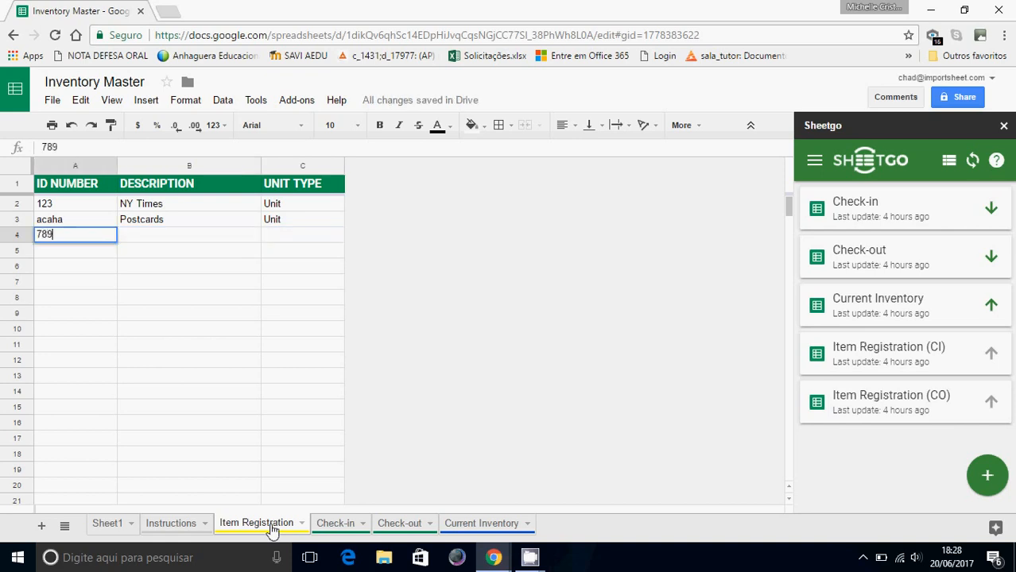
type("5")
key("Return")
Complete the third item in row 4 with description "The Alchemist" and unit type "Book"
key("Up")
key("Right")
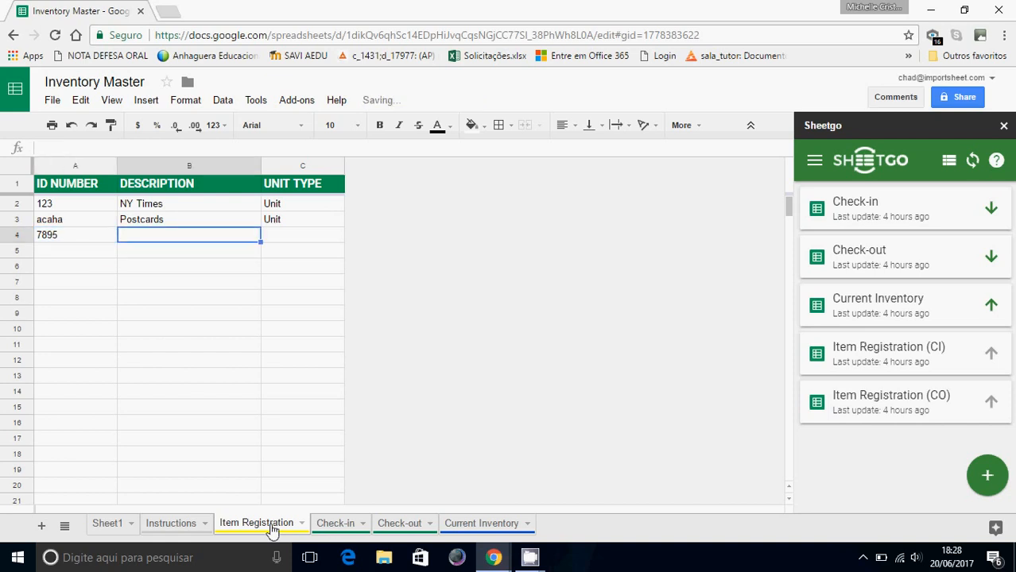
type("The Al")
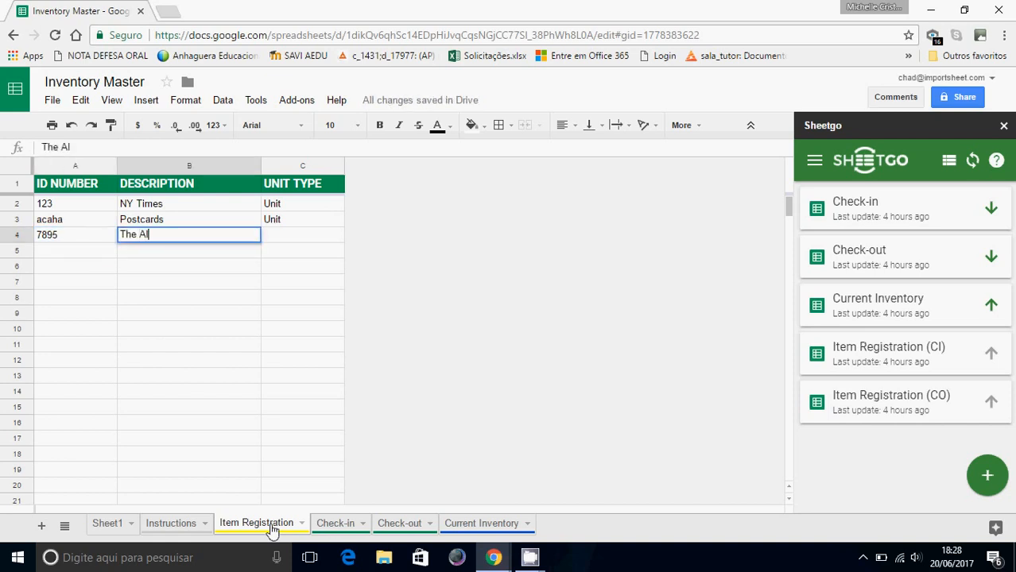
type("chemist")
key("Tab")
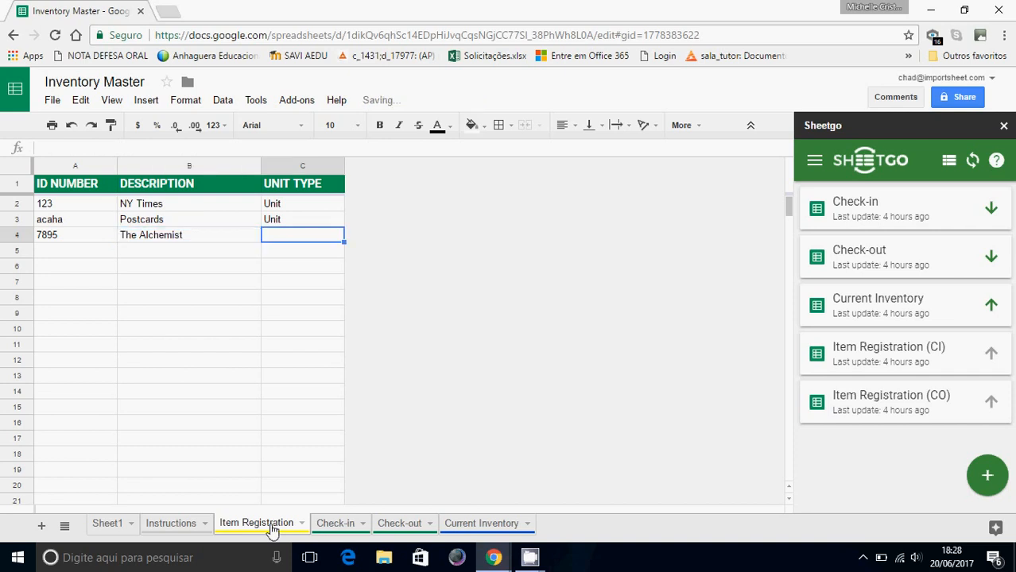
type("Boo")
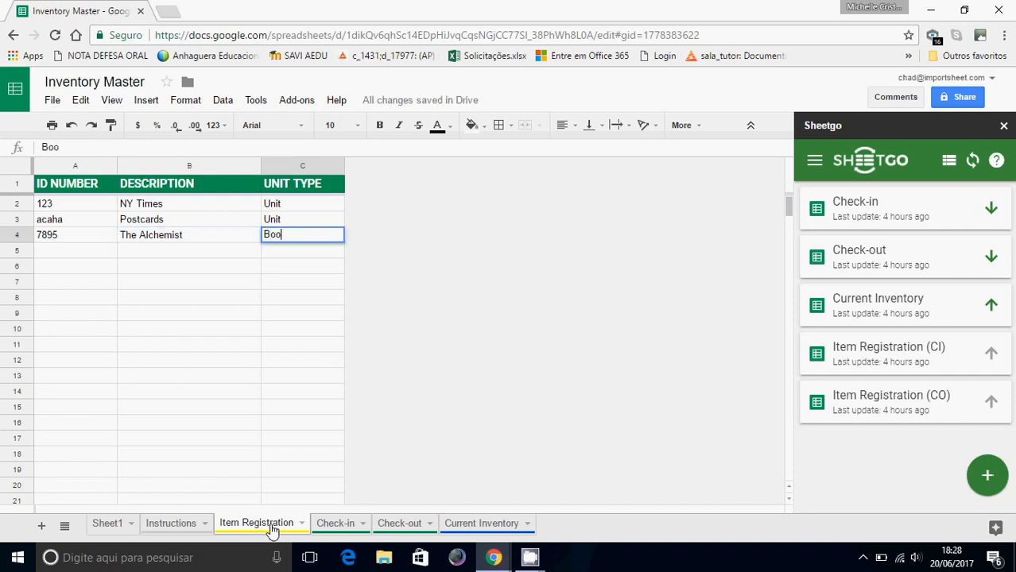
type("k")
key("Return")
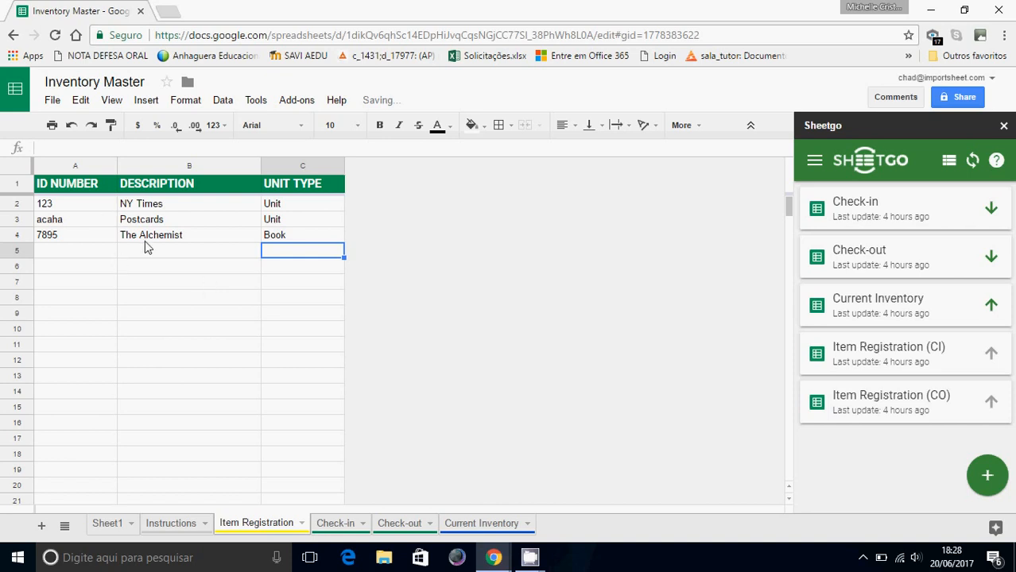
Go to the Instructions sheet and export the Item Registration (CI) and Item Registration (CO) connections through Sheetgo
left_click(184, 524)
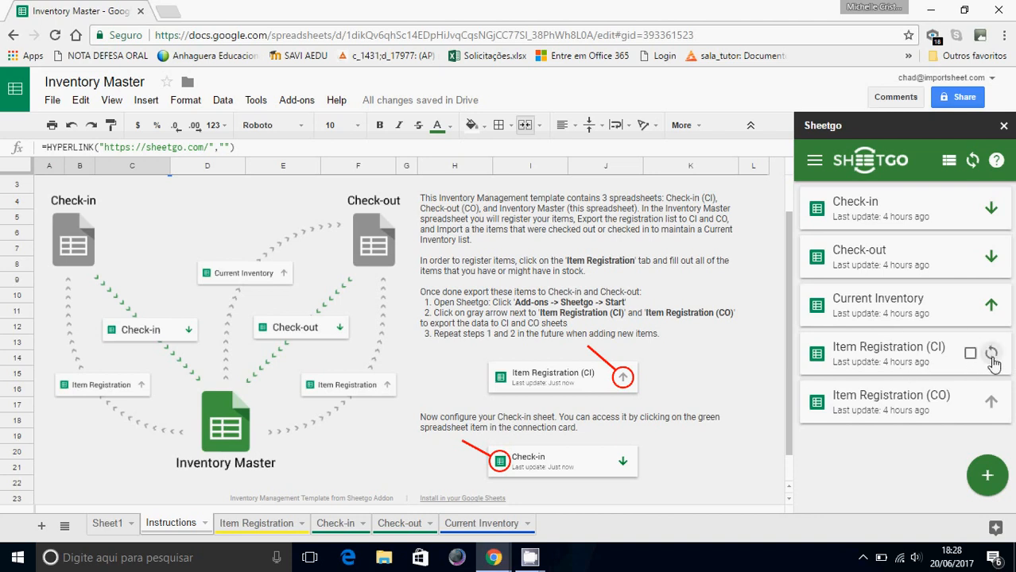
left_click(991, 356)
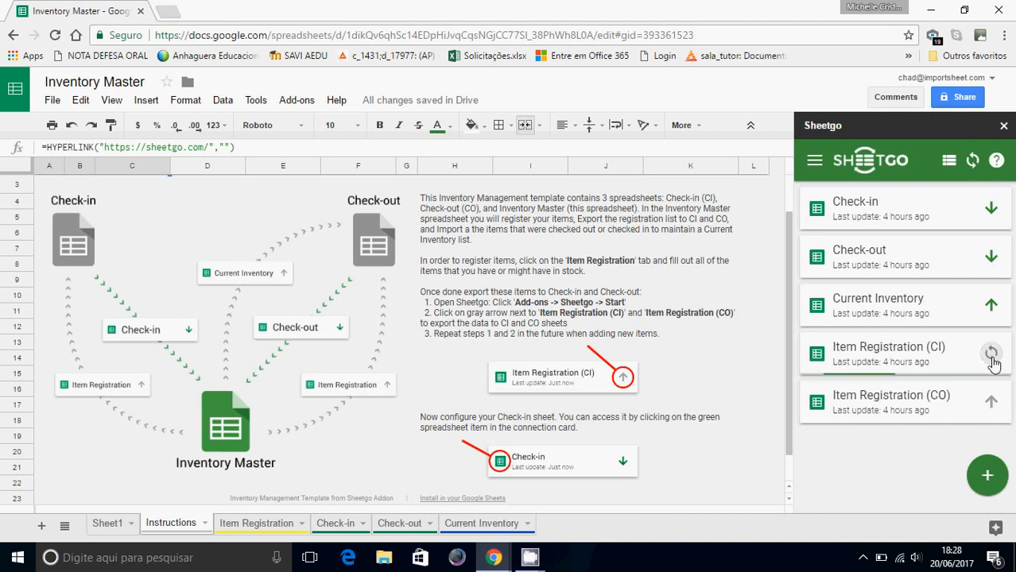
left_click(993, 403)
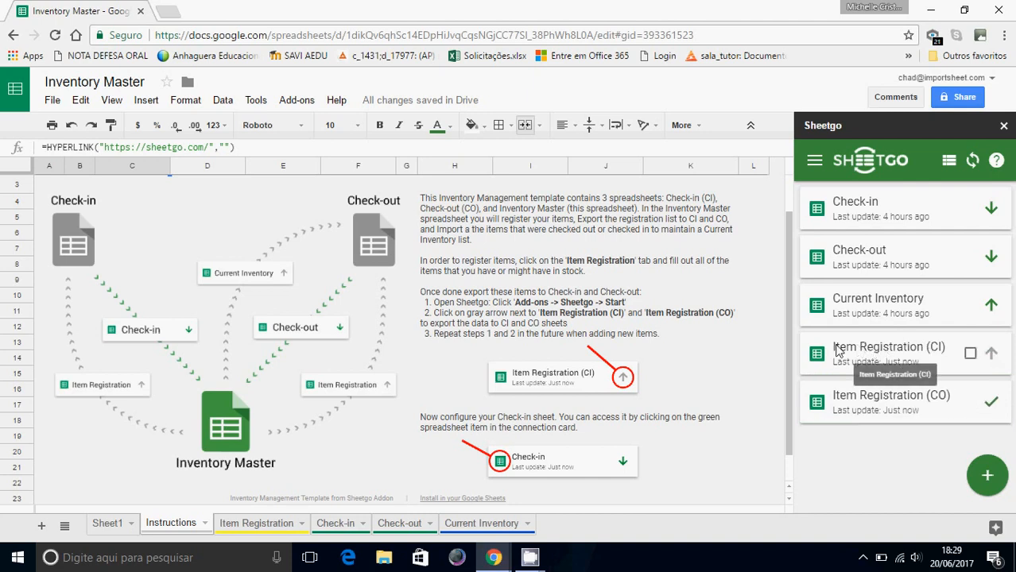
Open the Inventory Check-in and Inventory Check-out spreadsheets from the two Item Registration connections
left_click(817, 360)
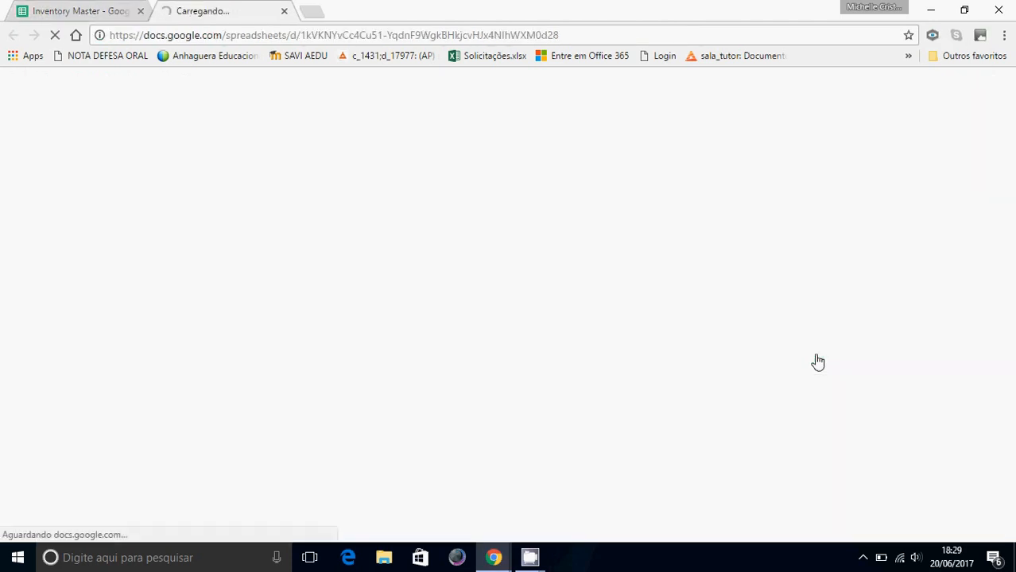
key("ctrl+Tab")
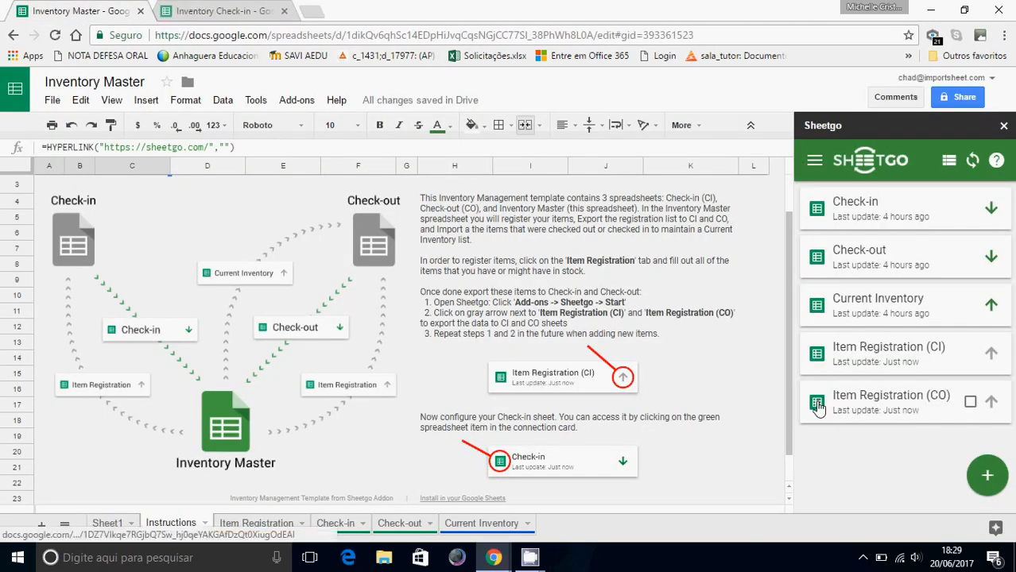
left_click(817, 404)
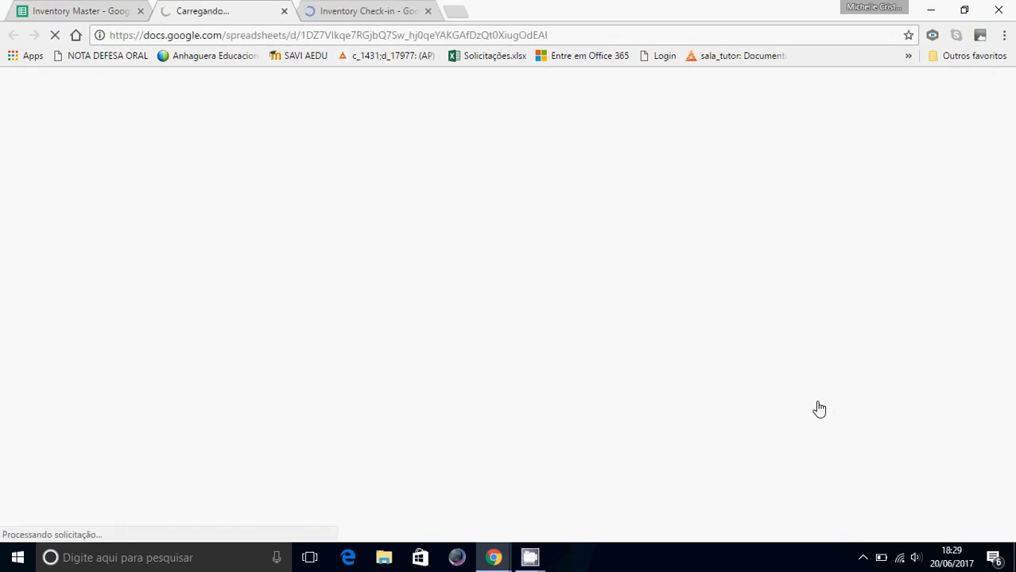
Switch to the Inventory Check-in spreadsheet and view the exported items on its Item Registration (CI) sheet
key("ctrl+Tab")
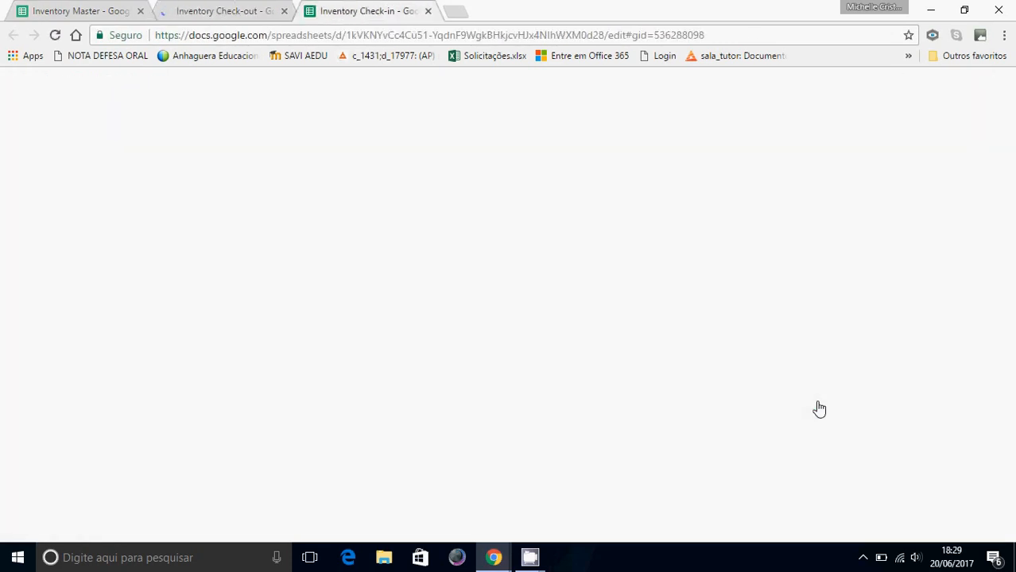
key("ctrl+Tab")
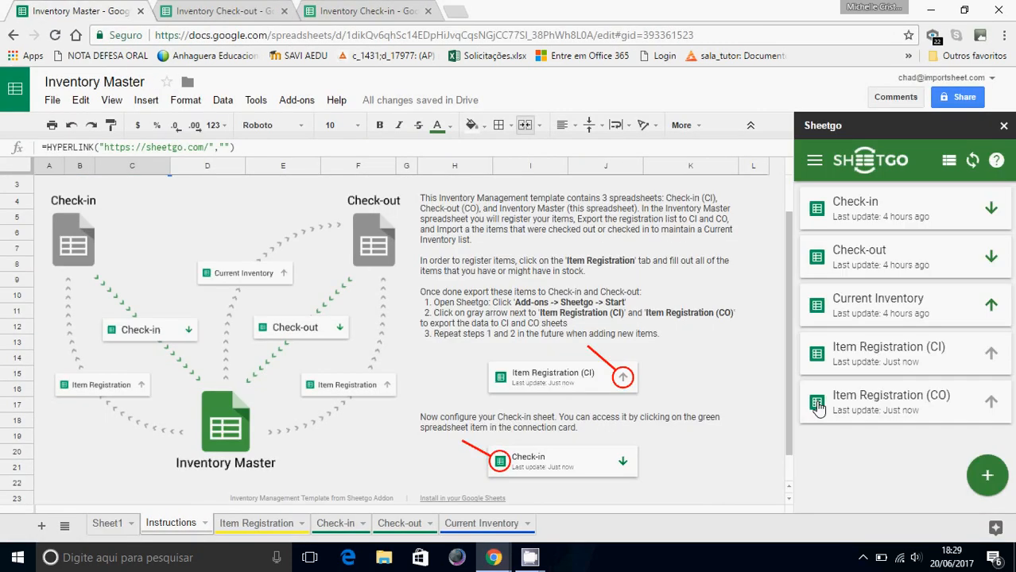
key("ctrl+Tab")
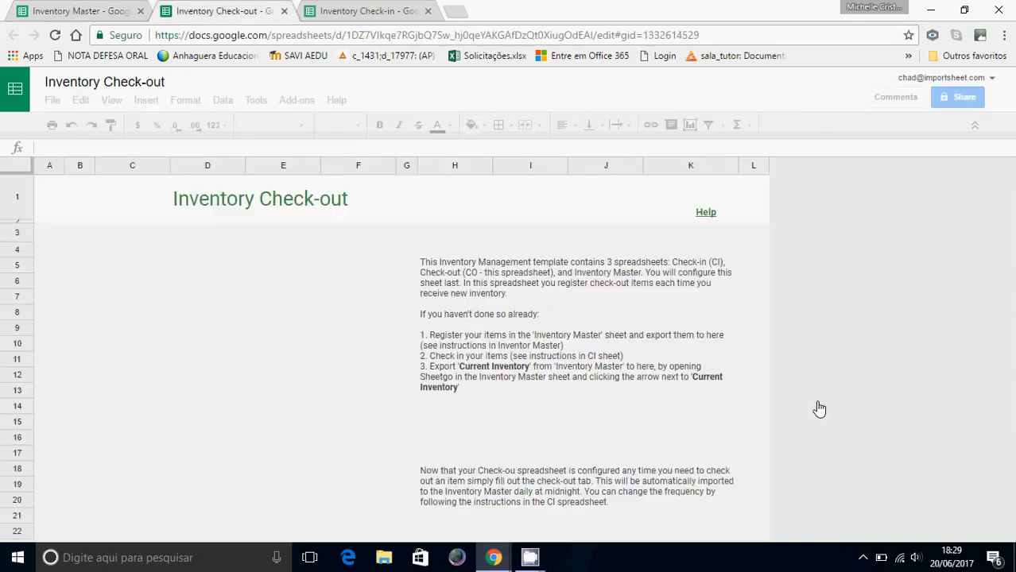
key("ctrl+Tab")
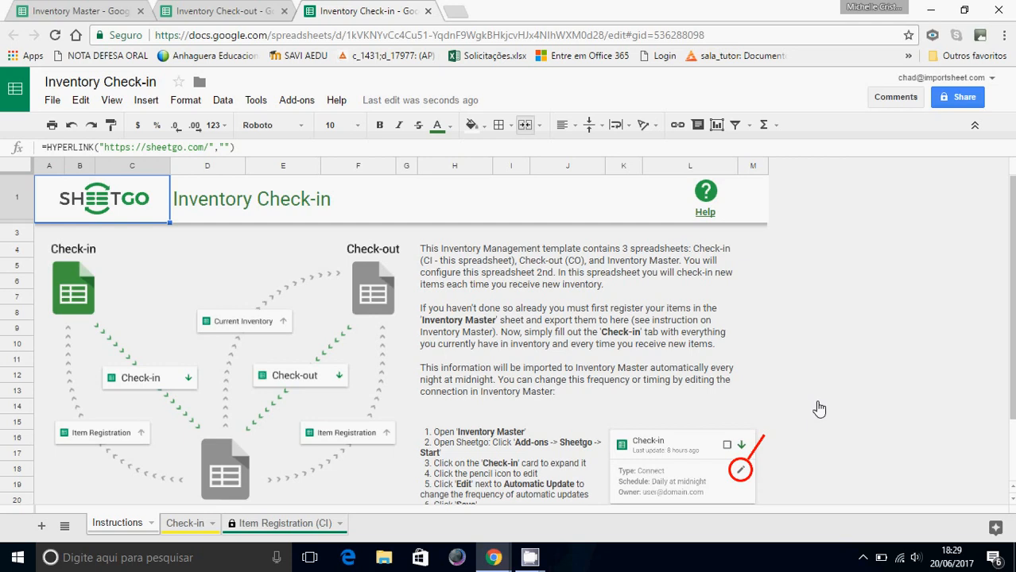
left_click(305, 525)
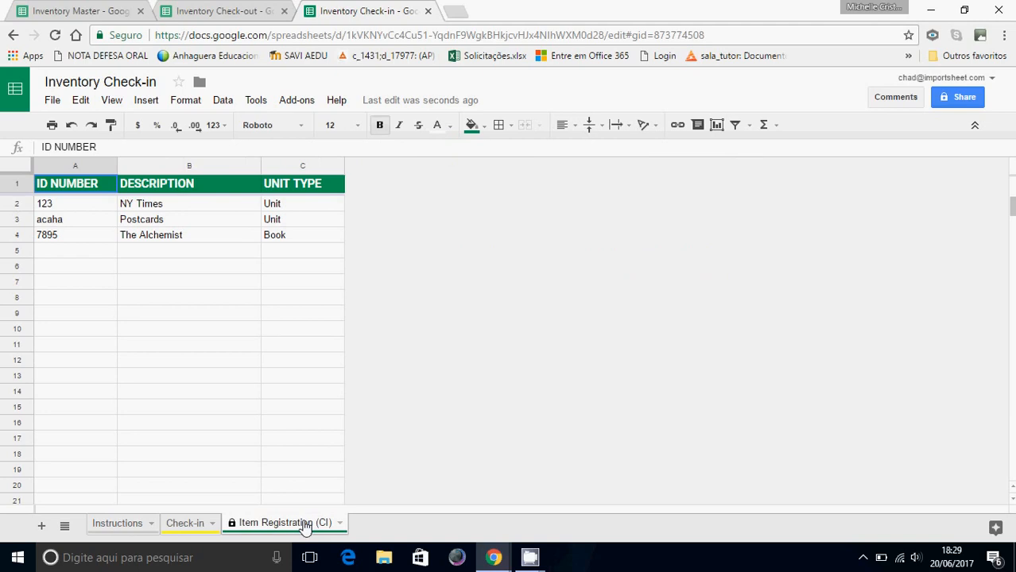
Clear the sample ID numbers in A2:A5 of the Check-in sheet
left_click(187, 524)
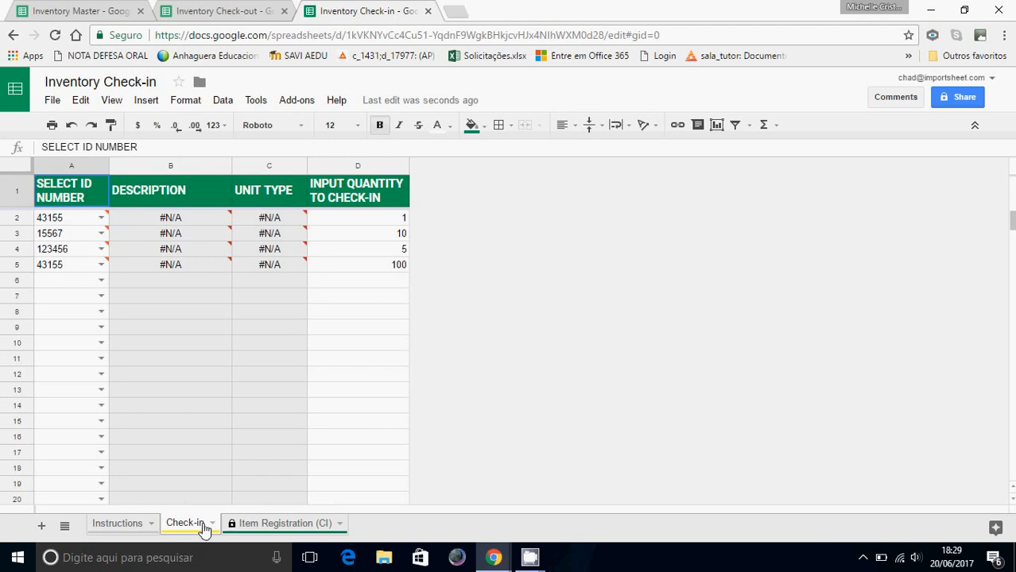
key("Down")
key("shift+Down")
key("shift+Down")
key("shift+Down")
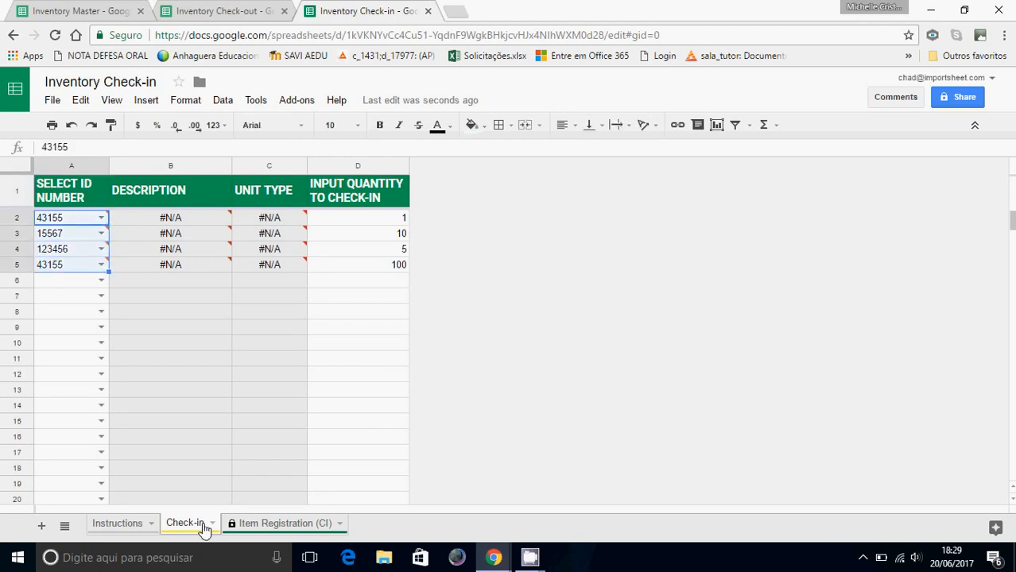
key("Delete")
Clear the sample check-in quantities in D2:D5
key("Right")
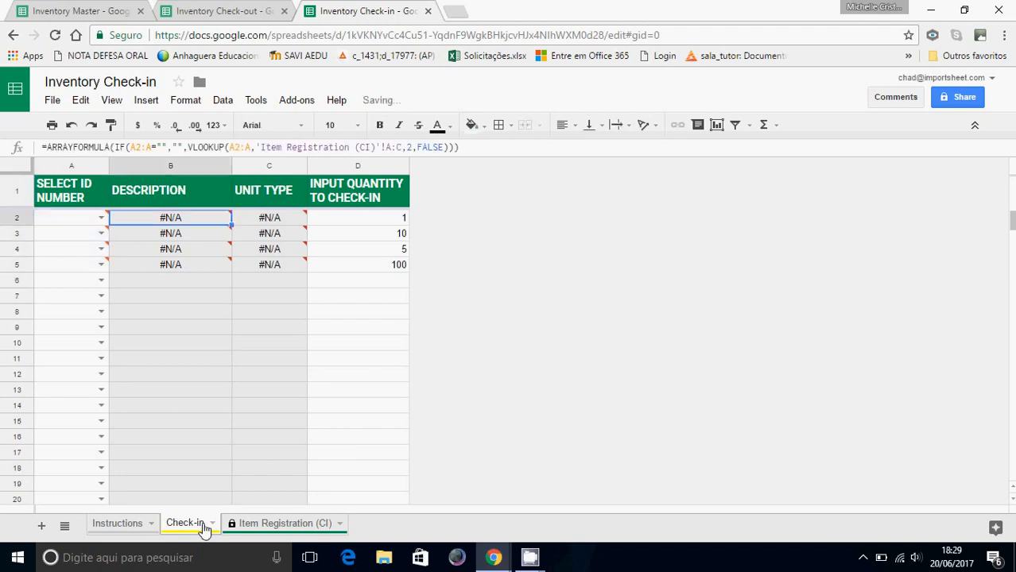
key("Right")
key("Right")
key("shift+Down")
key("shift+Down")
key("shift+Down")
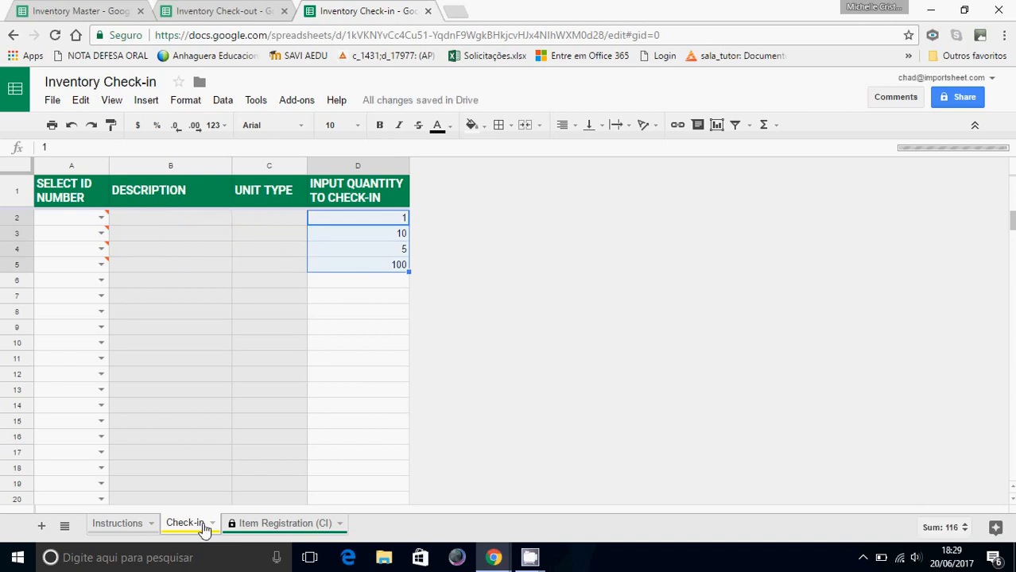
key("Delete")
Check in the NY Times item in row 2 with ID number 123 and quantity 500
key("Left")
key("Left")
key("Left")
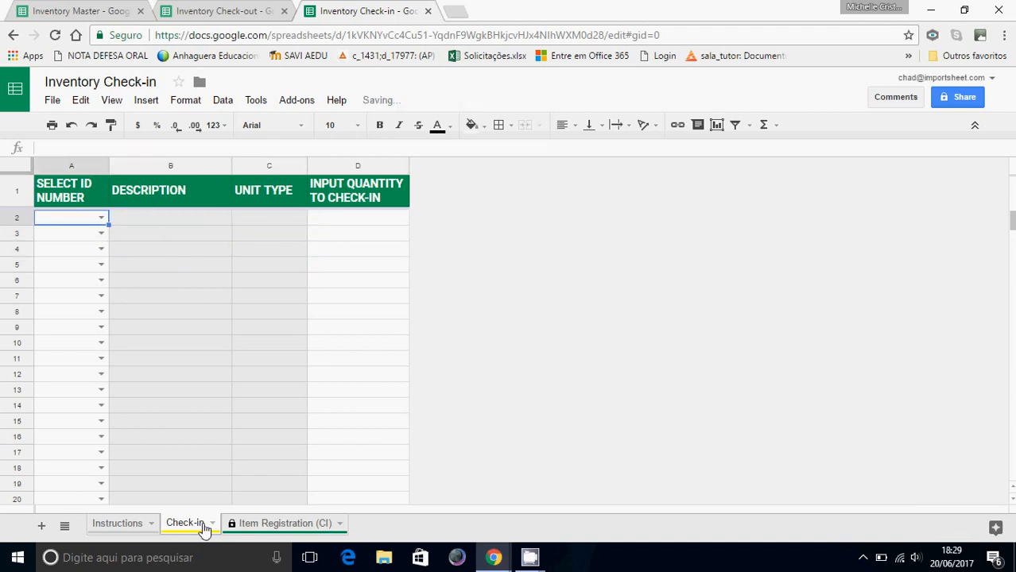
left_click(100, 218)
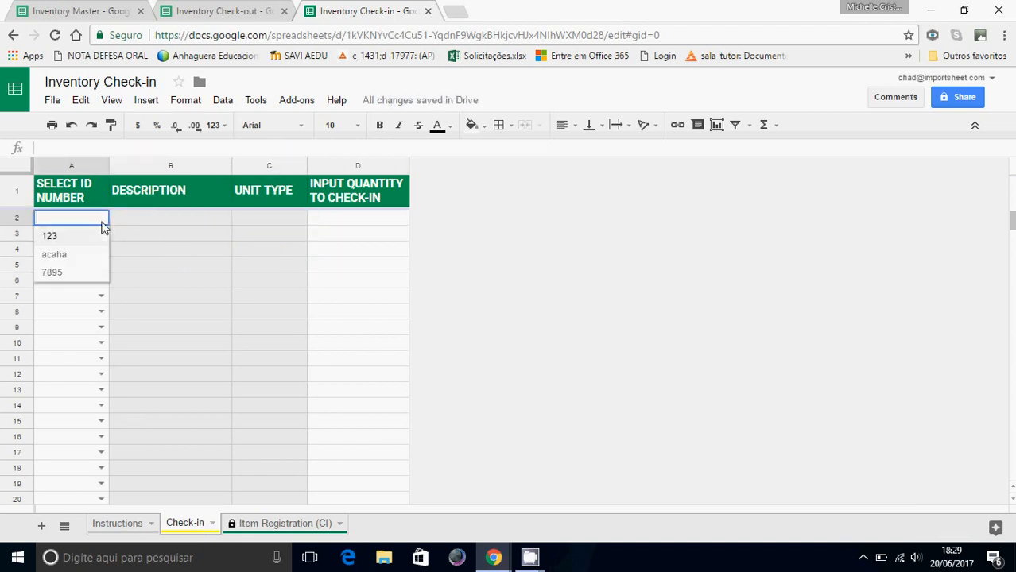
left_click(64, 240)
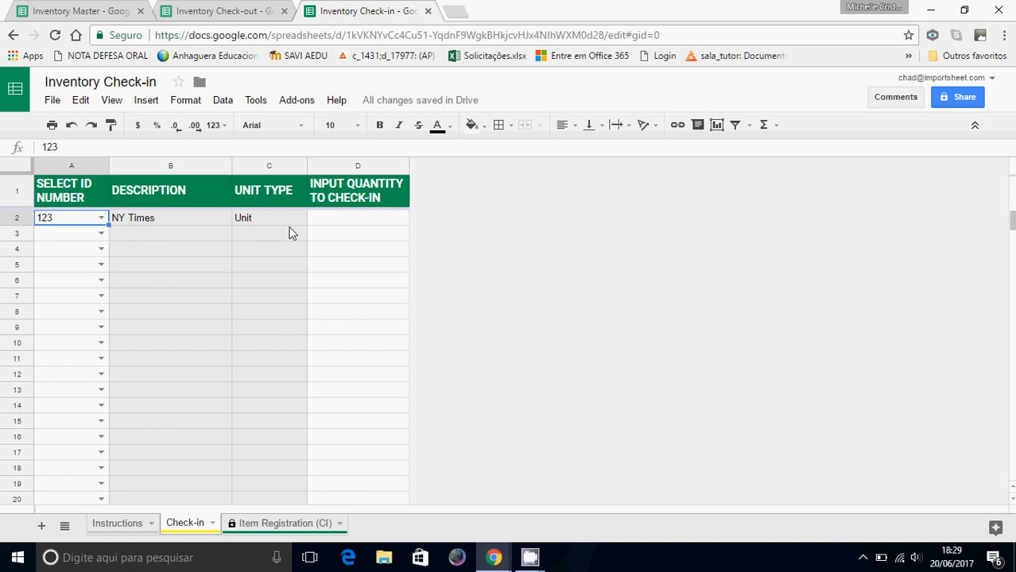
left_click(332, 223)
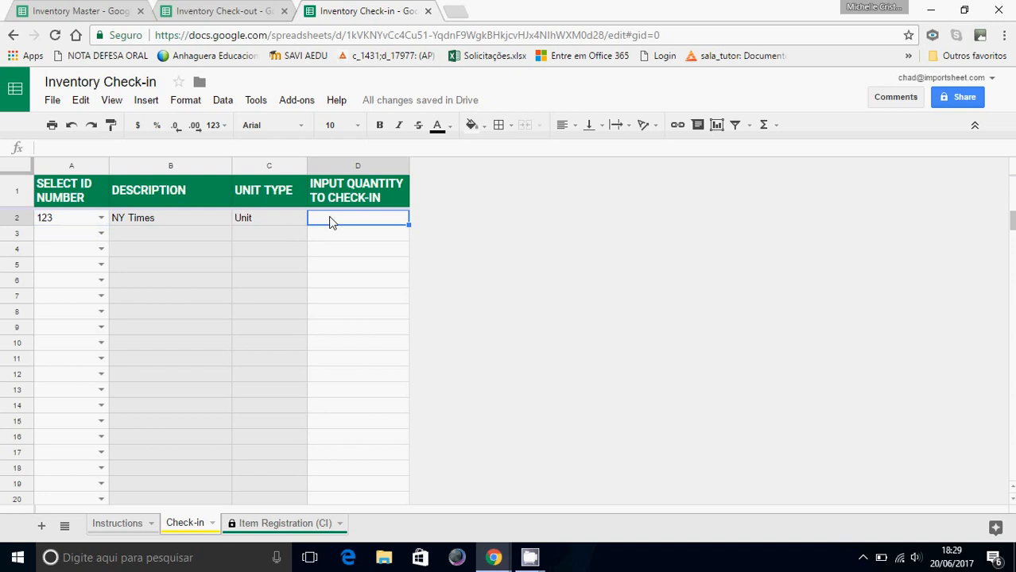
type("500")
key("Return")
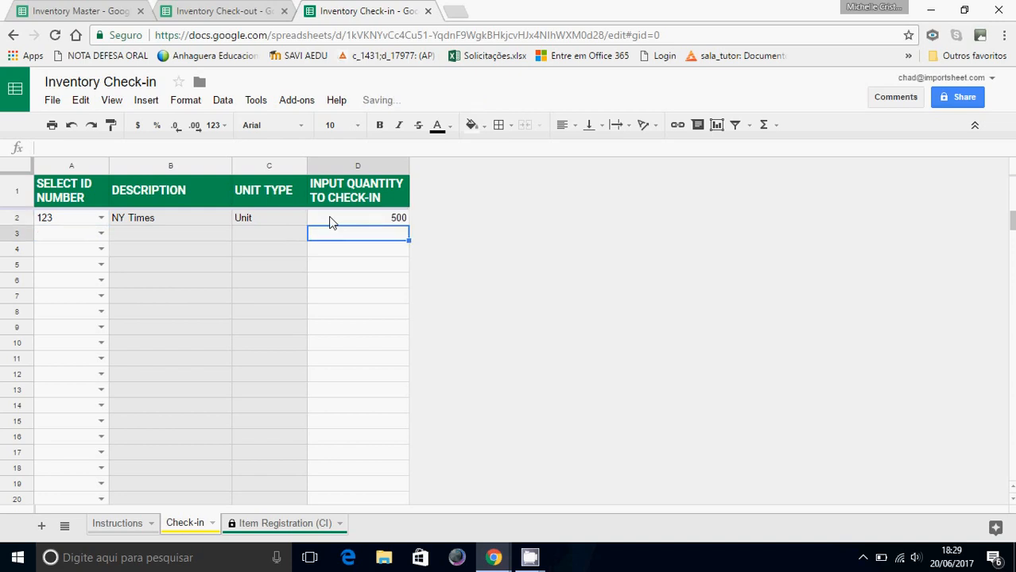
Check in the Postcards item in row 3 with ID number "acaha" and quantity 10000
key("Left")
key("Left")
key("Left")
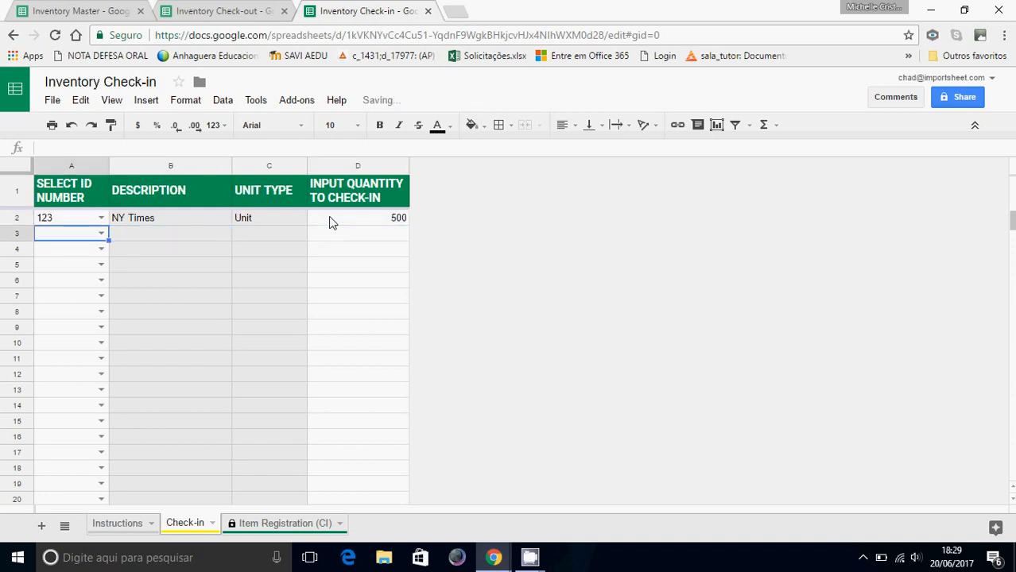
left_click(101, 236)
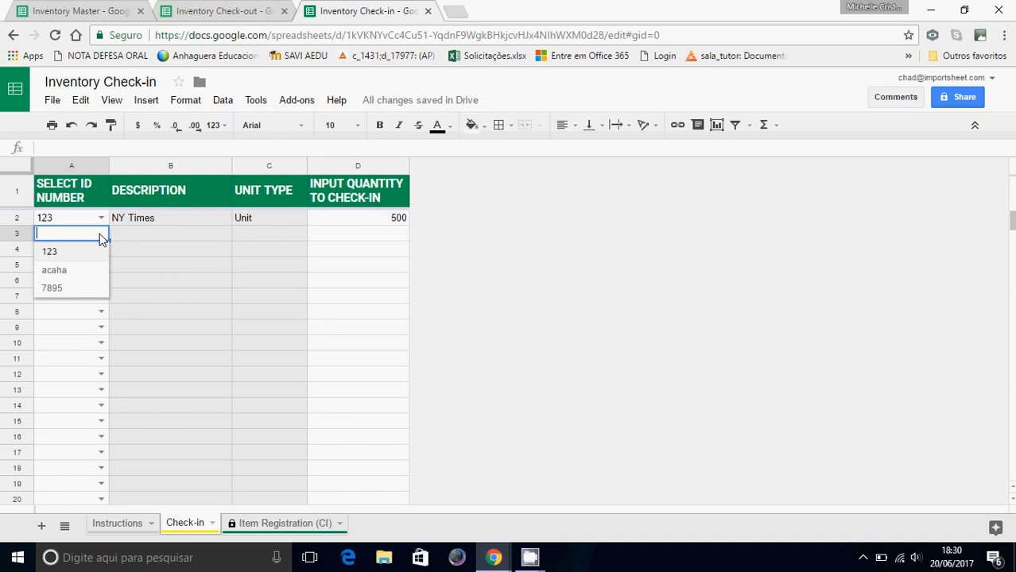
left_click(68, 272)
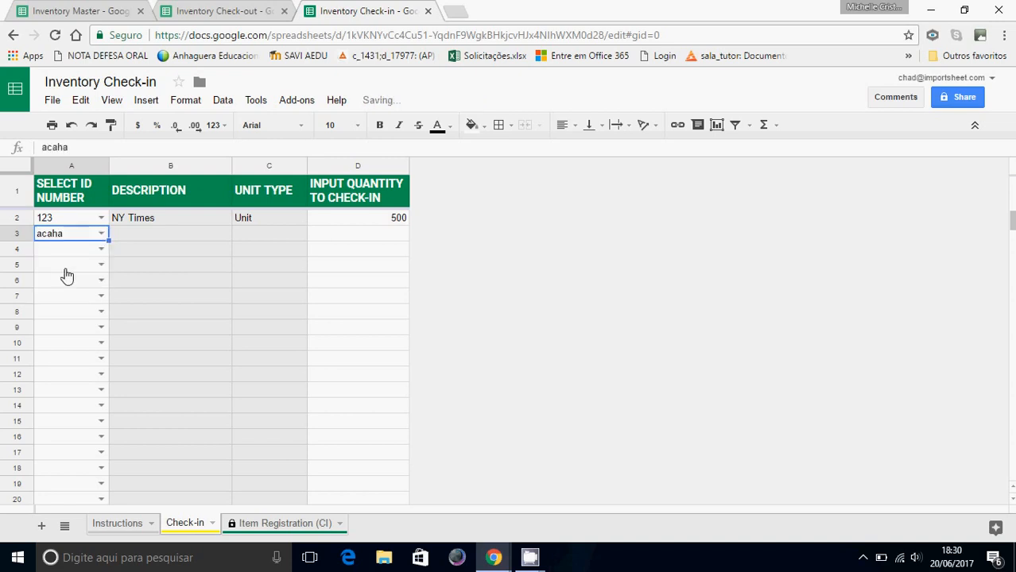
left_click(353, 237)
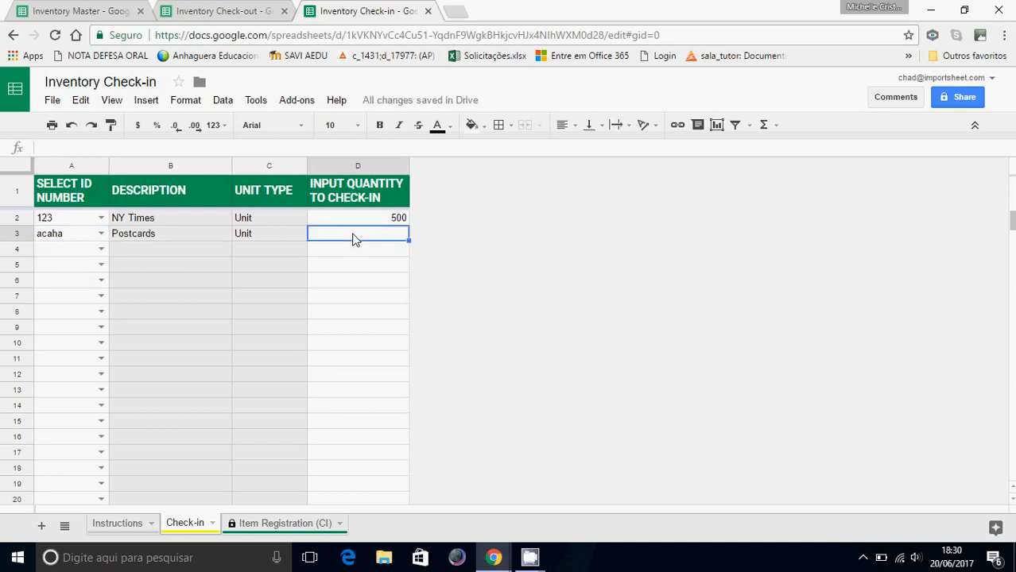
type("10000")
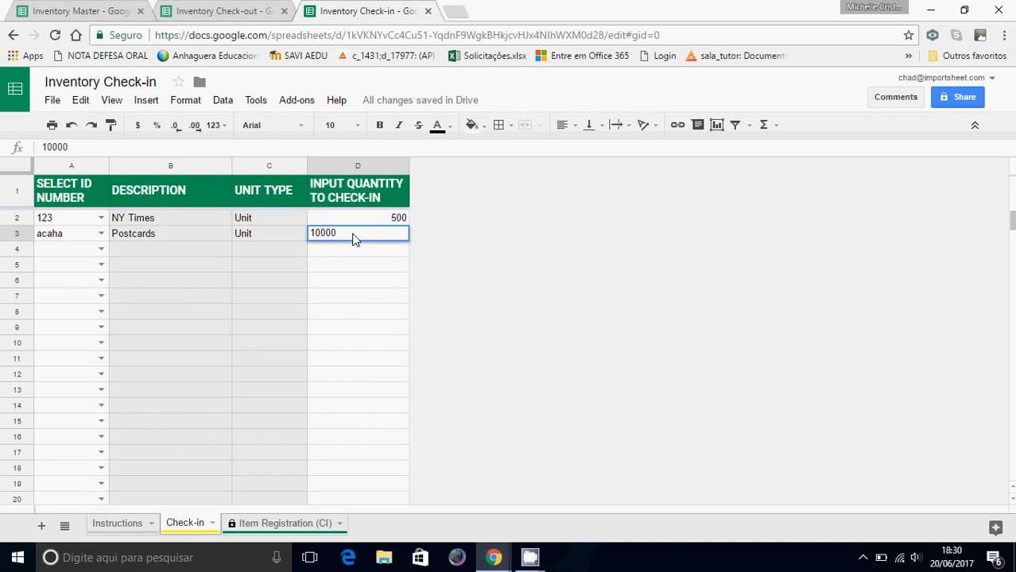
key("Return")
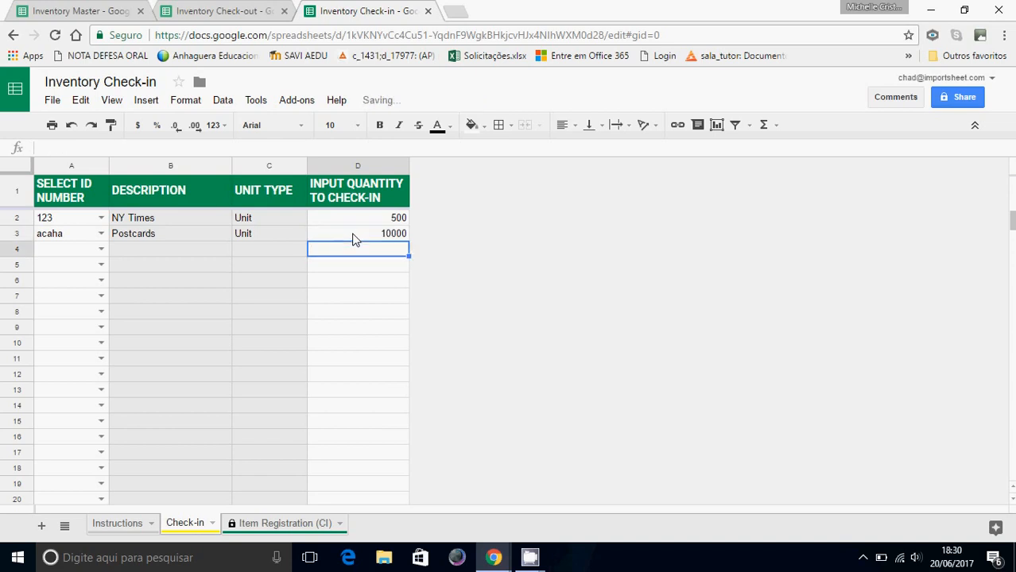
Check in The Alchemist in row 4 with ID number 7895 and quantity 10
key("Left")
key("Left")
key("Left")
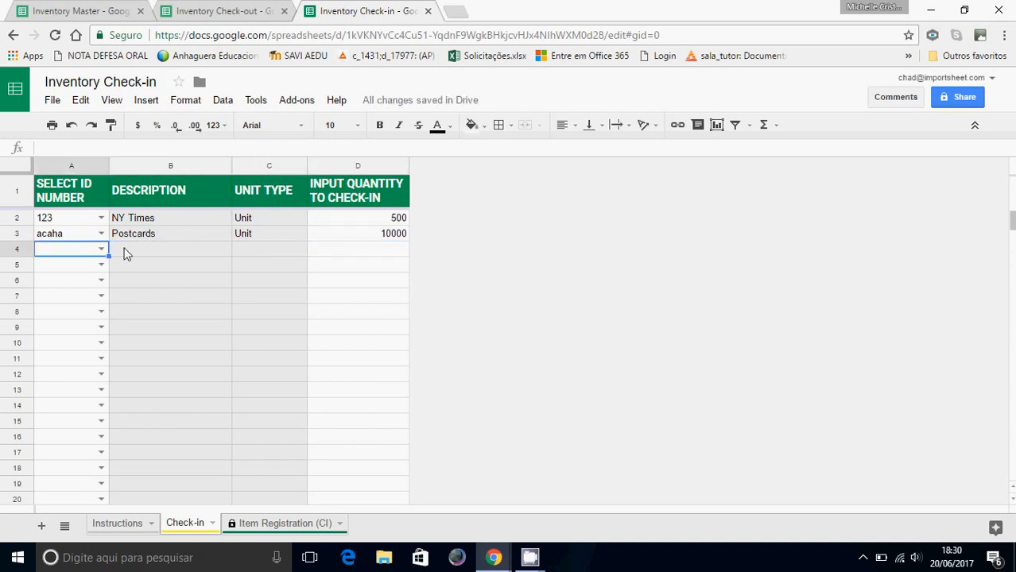
left_click(101, 250)
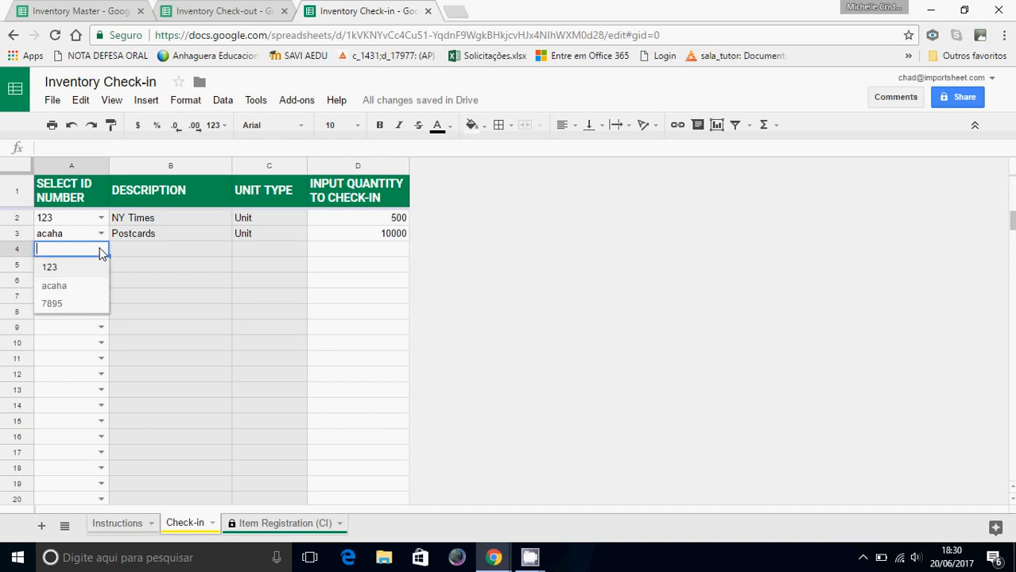
left_click(69, 305)
left_click(347, 254)
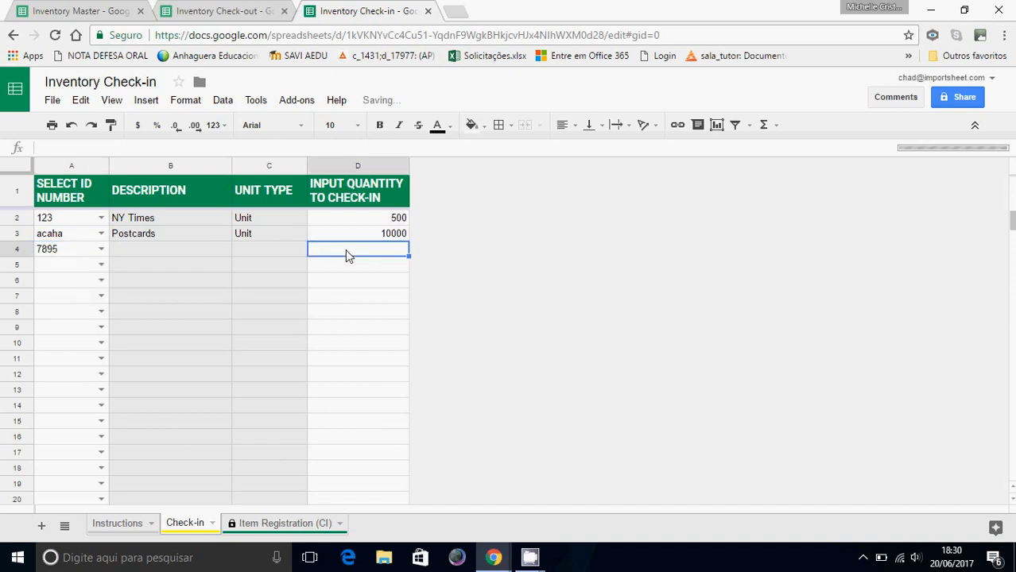
type("10")
key("Return")
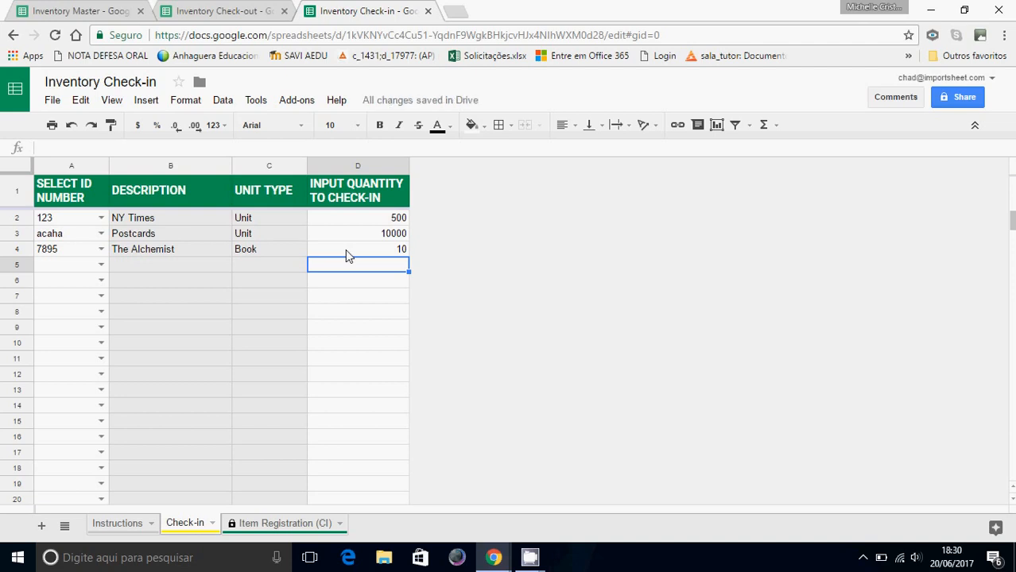
Review the automatic update schedule options of the Check-in connection in Inventory Master, and exit without saving
key("ctrl+shift+Tab")
key("ctrl+shift+Tab")
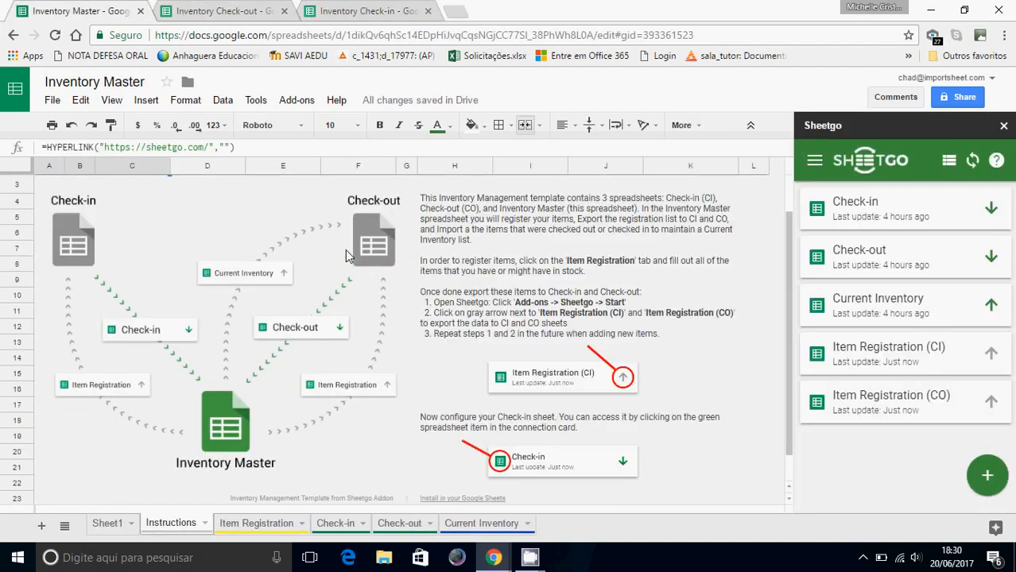
left_click(872, 225)
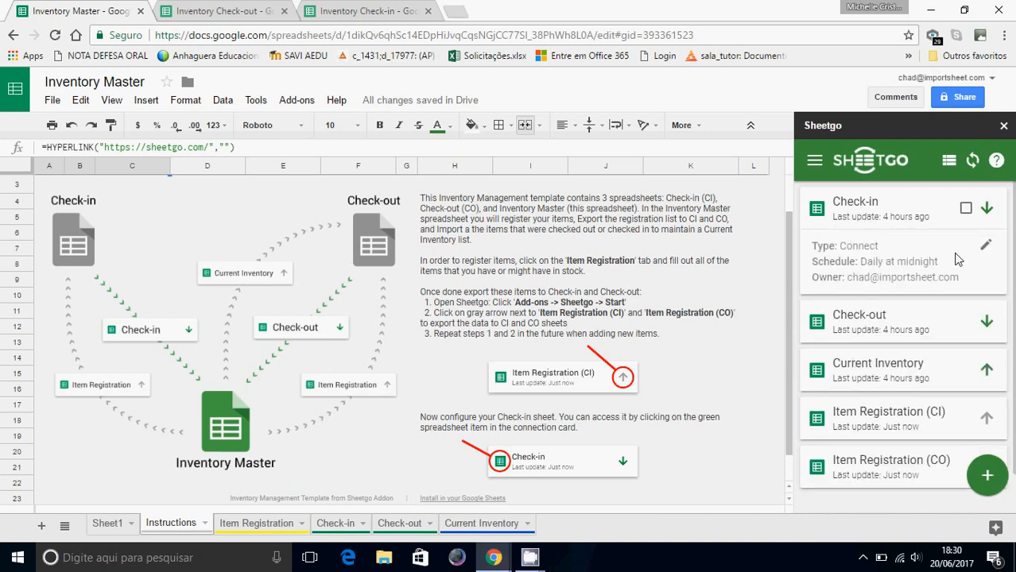
left_click(986, 245)
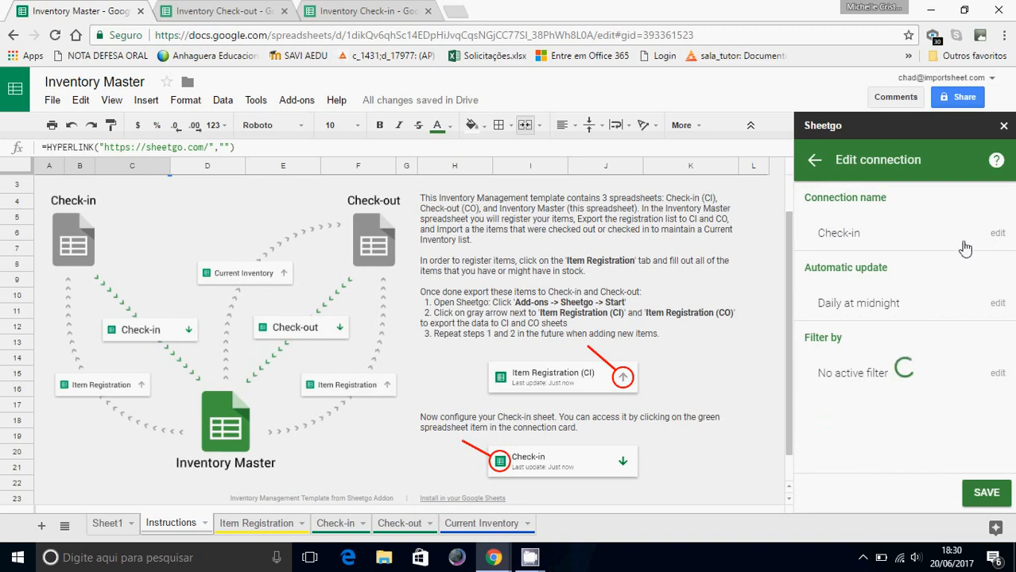
left_click(992, 306)
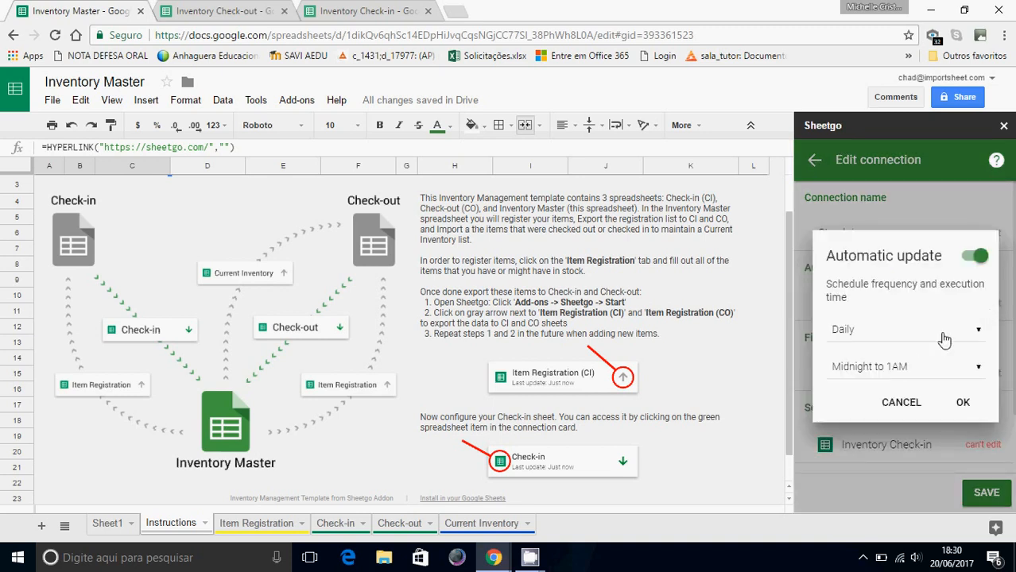
left_click(944, 337)
left_click(944, 339)
left_click(900, 402)
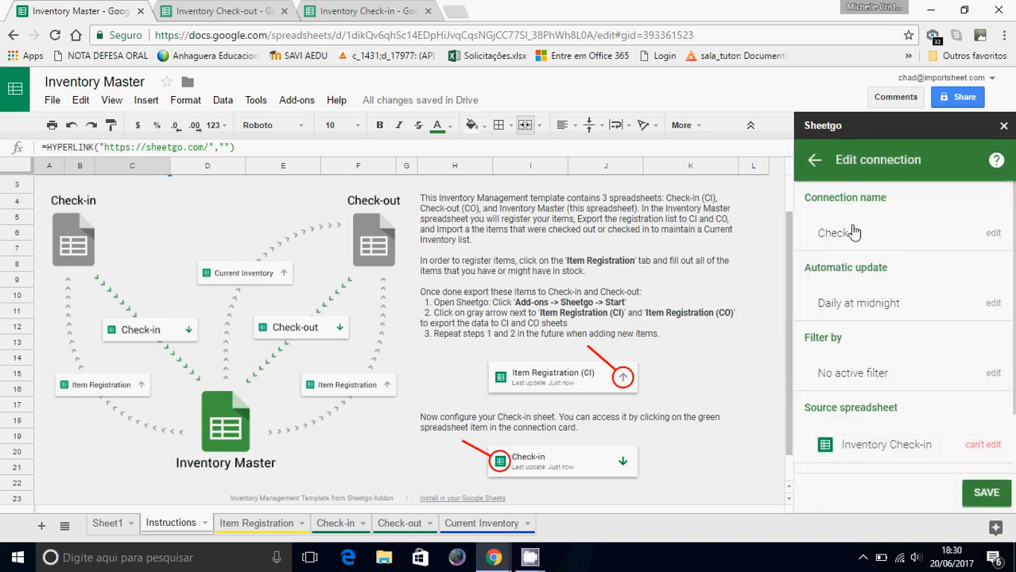
left_click(812, 162)
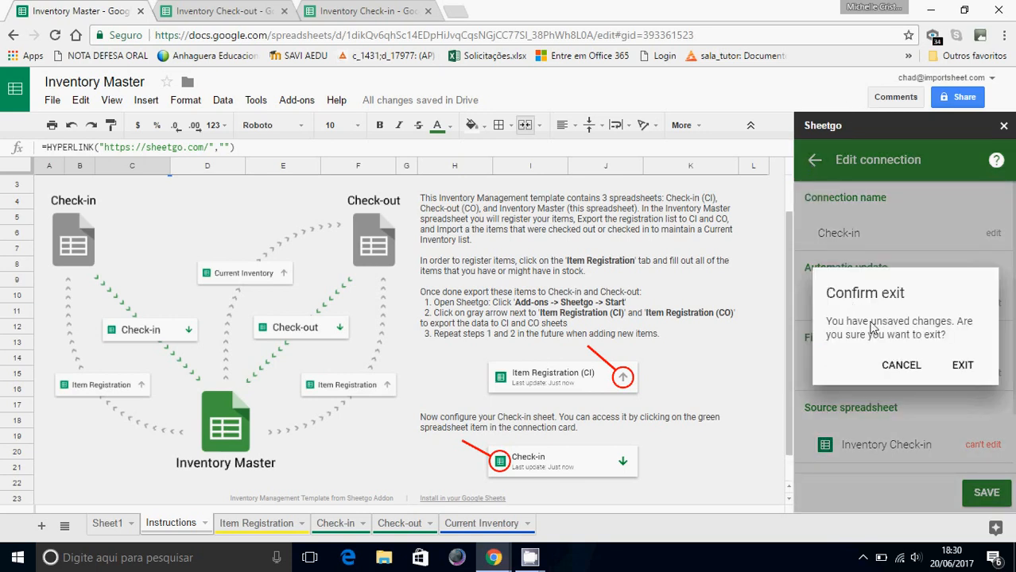
left_click(962, 372)
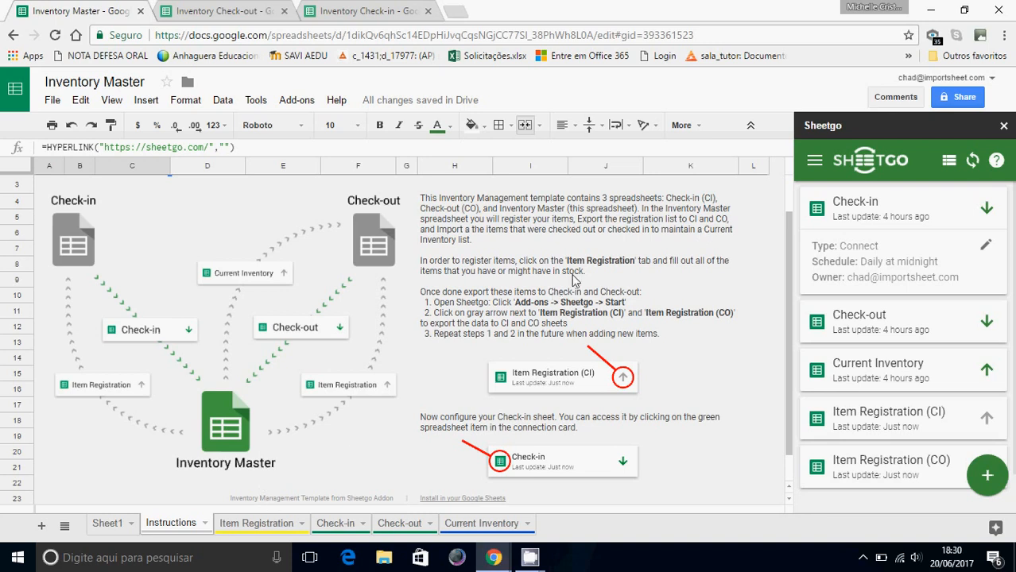
Update the Check-in connection to import the checked-in items into Inventory Master, and view the Current Inventory sheet
mouse_move(945, 231)
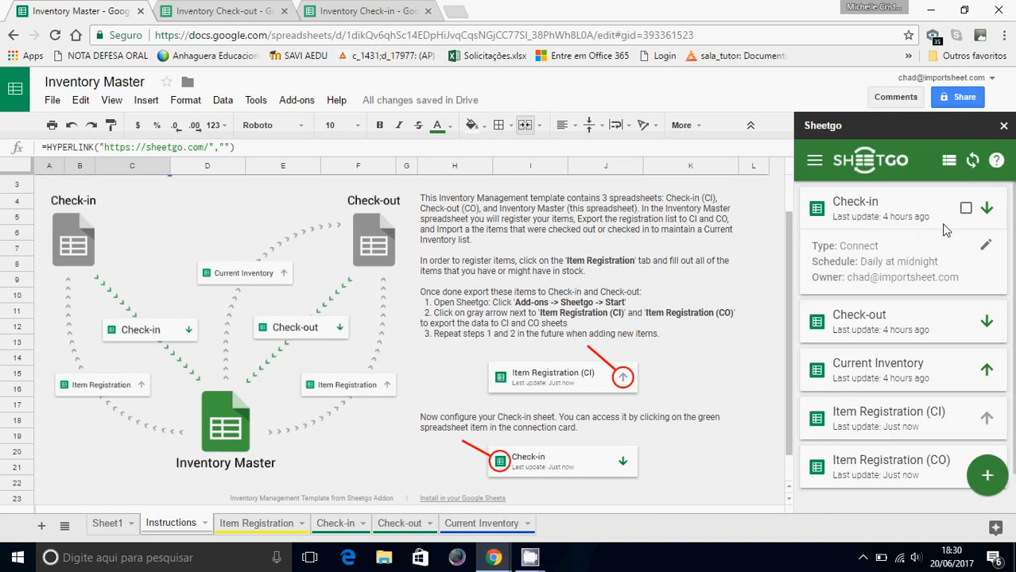
left_click(337, 523)
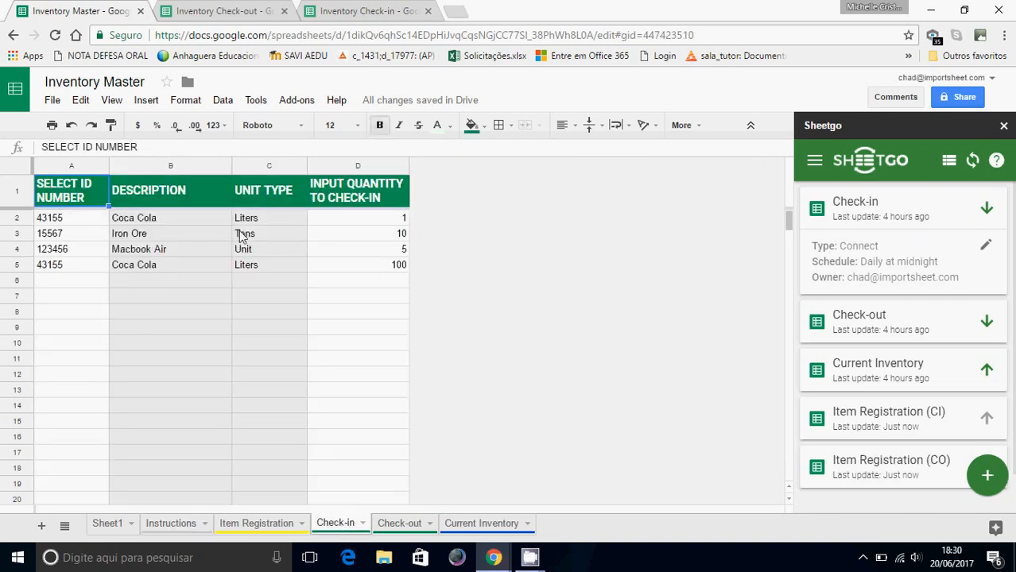
left_click(987, 209)
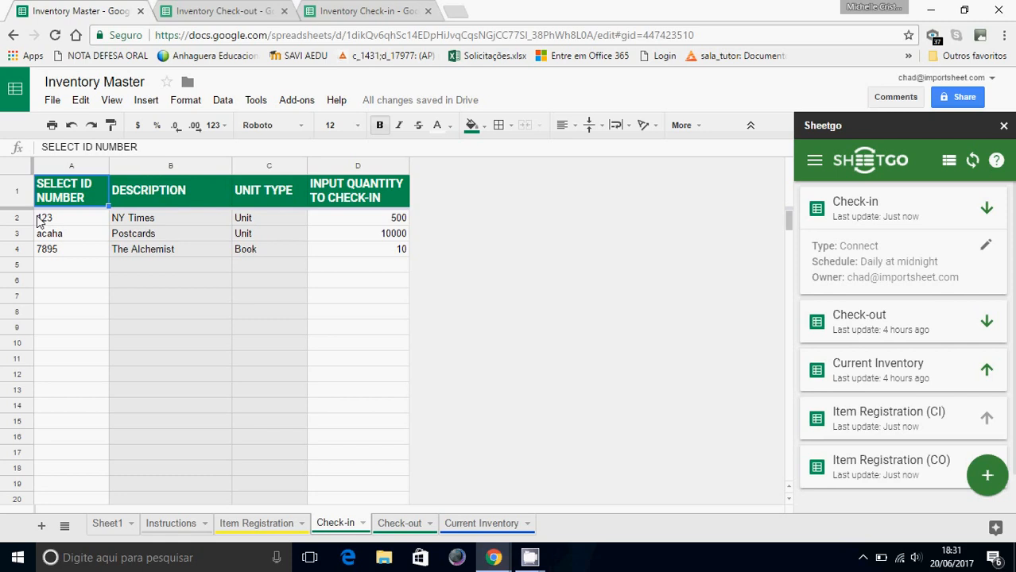
left_click(475, 524)
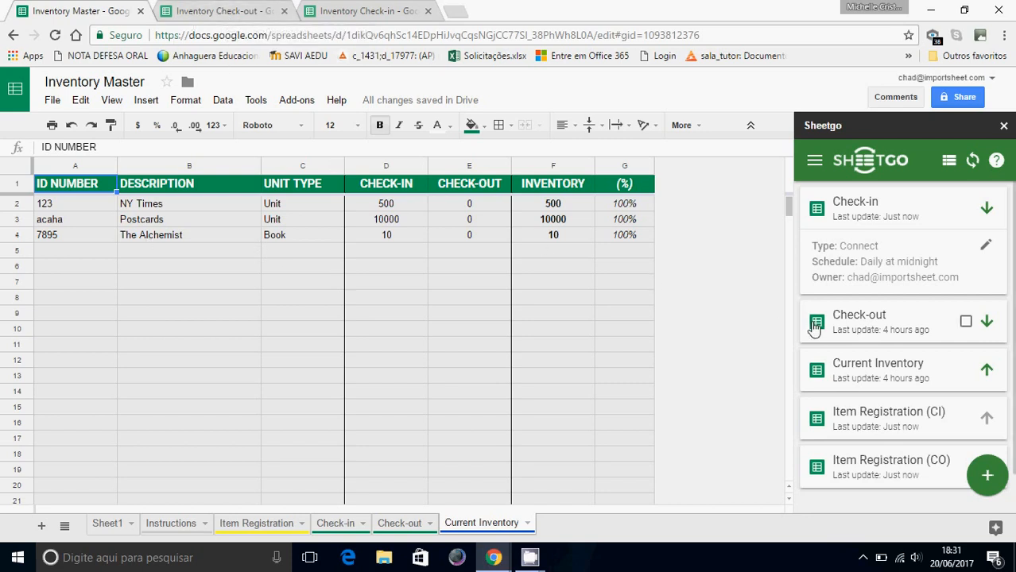
Review the instructions and the Item Registration (CO) sheet in the Inventory Check-out spreadsheet
left_click(203, 12)
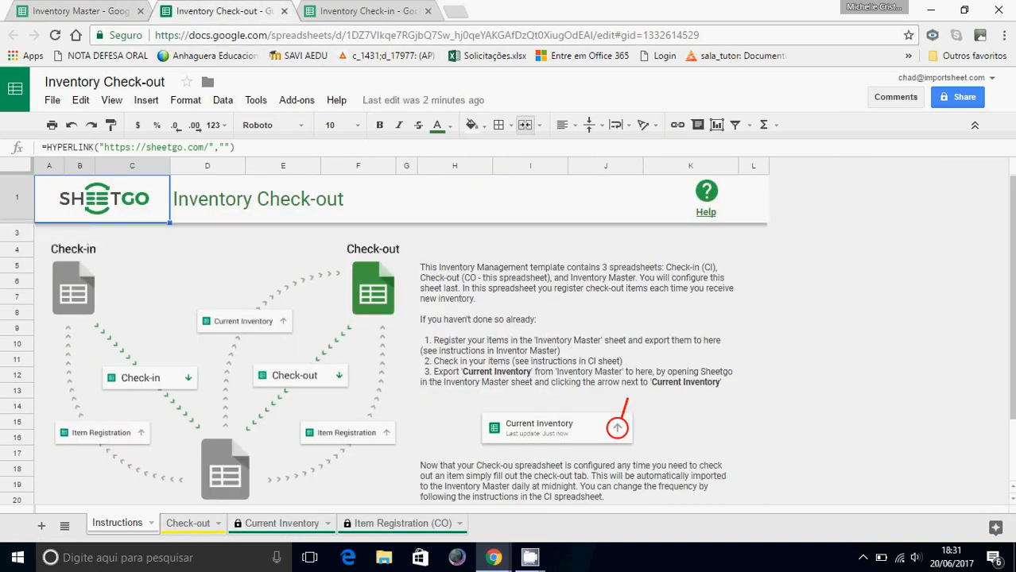
left_click_drag(1013, 314, 1012, 330)
left_click(384, 524)
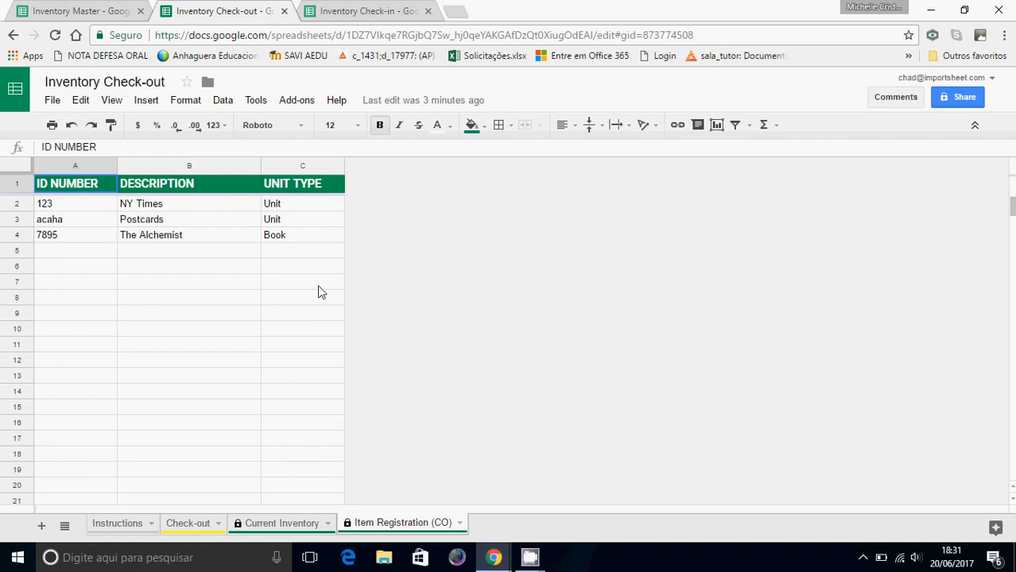
Export Current Inventory from Inventory Master and view the Current Inventory sheet in Inventory Check-out
left_click(57, 9)
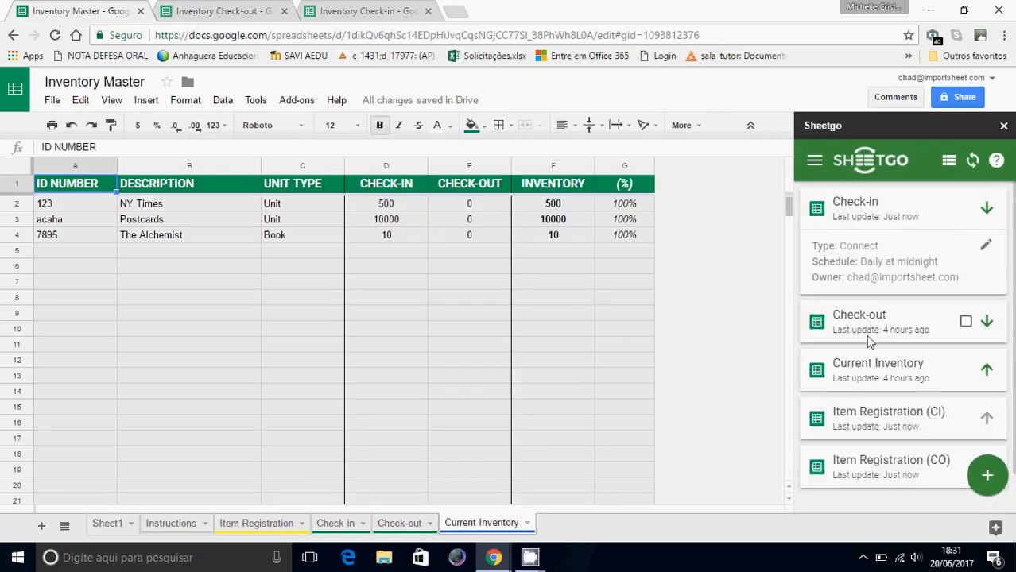
left_click(991, 372)
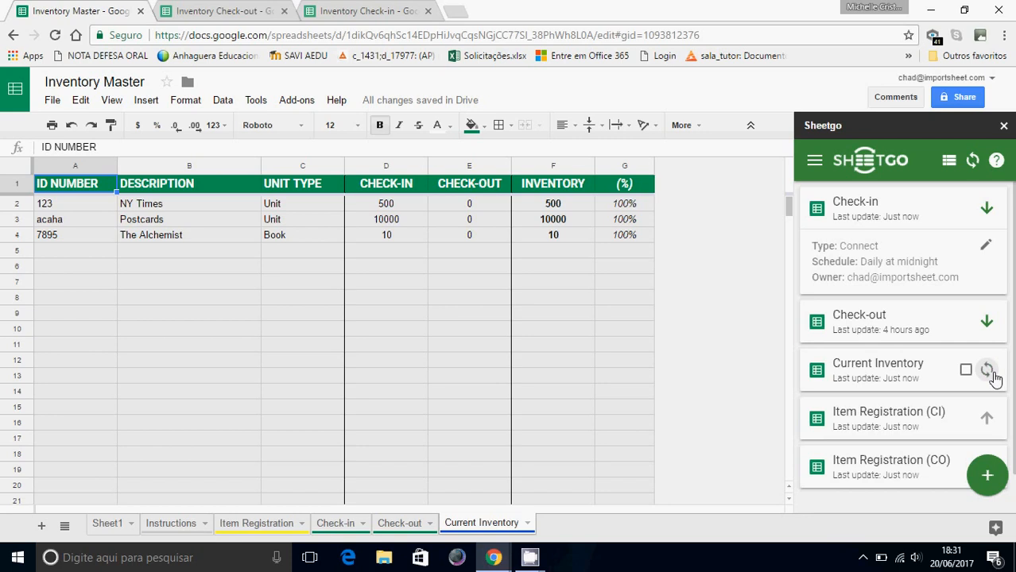
left_click(216, 15)
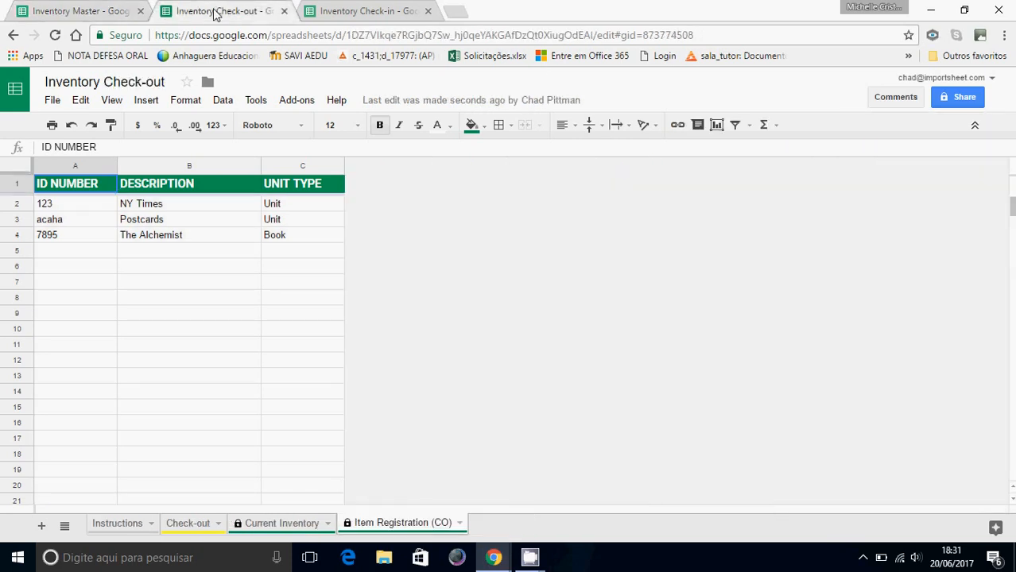
left_click(259, 525)
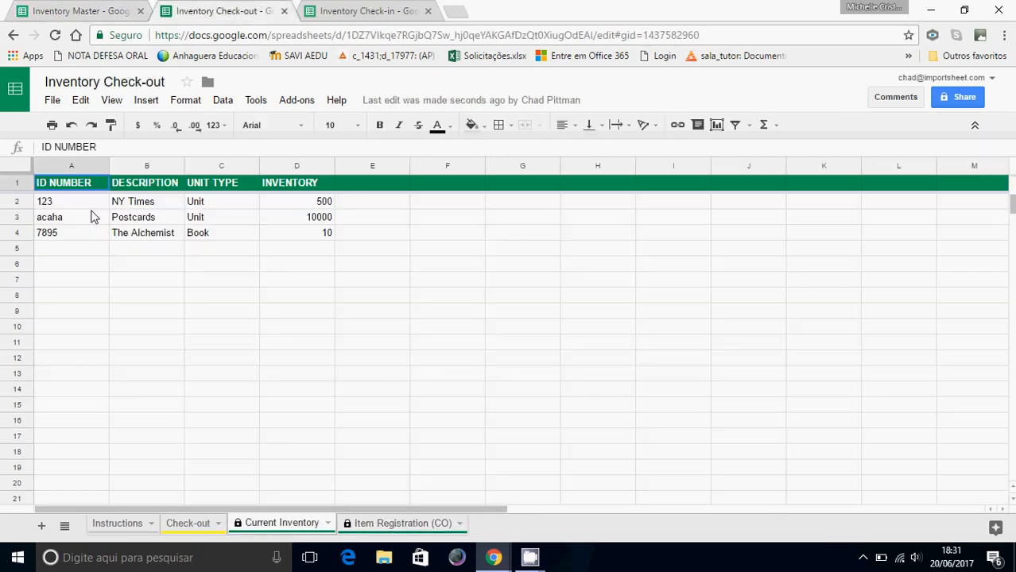
Clear the sample ID numbers in A2:A5 of the Check-out sheet
left_click(191, 524)
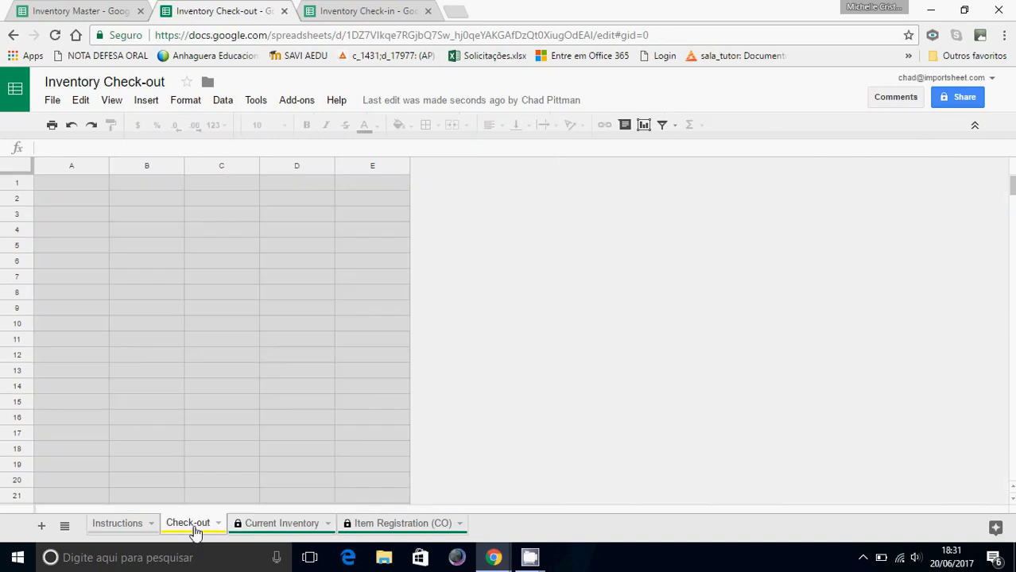
left_click(74, 224)
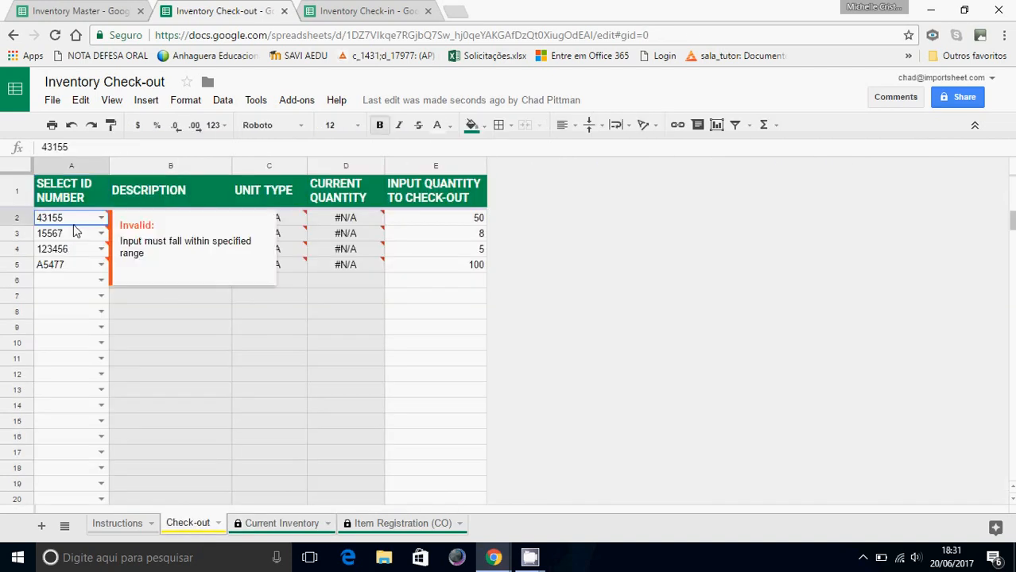
key("shift+Down")
key("shift+Down")
key("shift+Down")
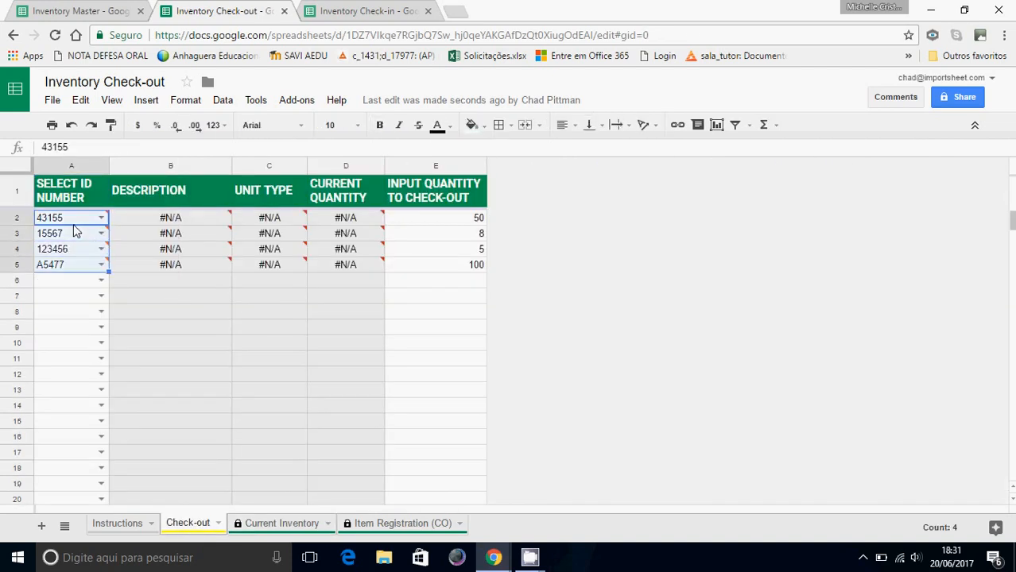
key("Delete")
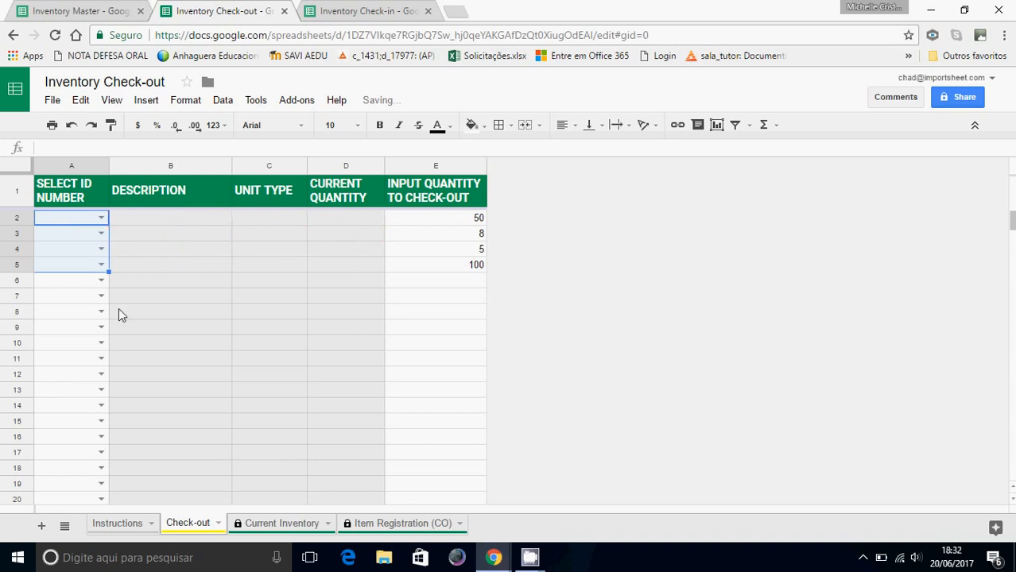
Select ID number 123 for the first check-out item in row 2
left_click(84, 222)
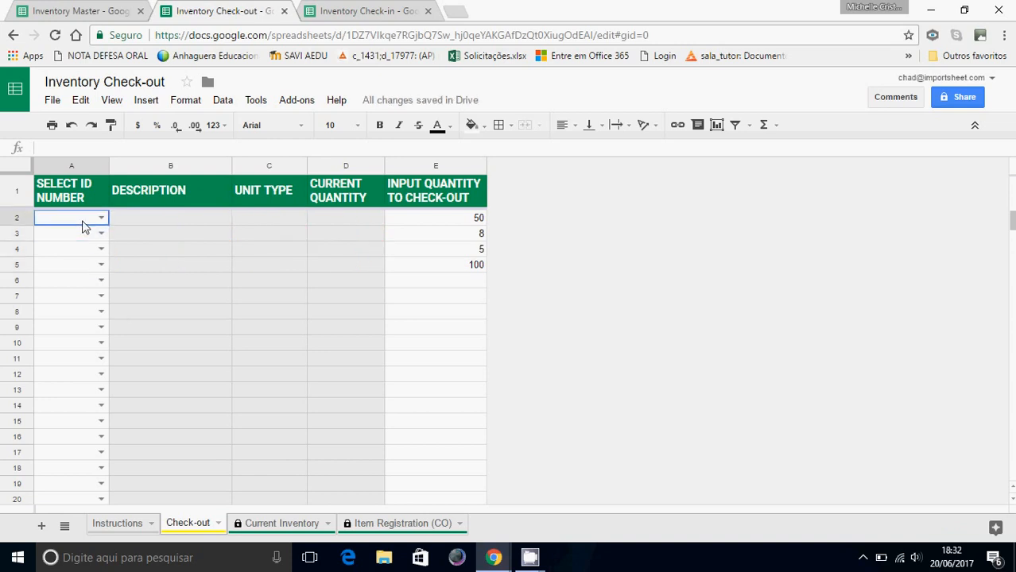
left_click(102, 217)
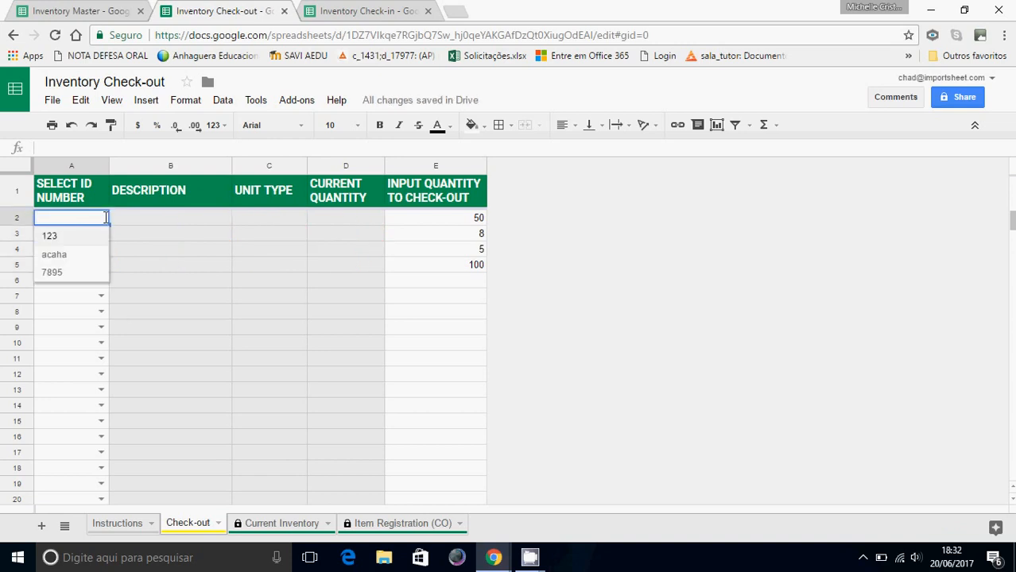
left_click(67, 236)
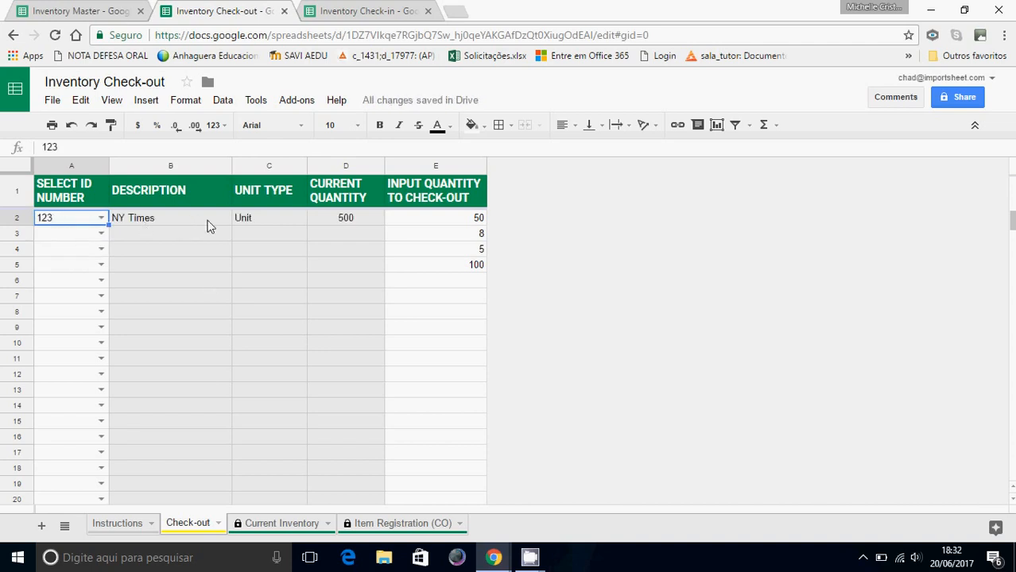
Clear the sample check-out quantities in E2:E5
left_click(424, 228)
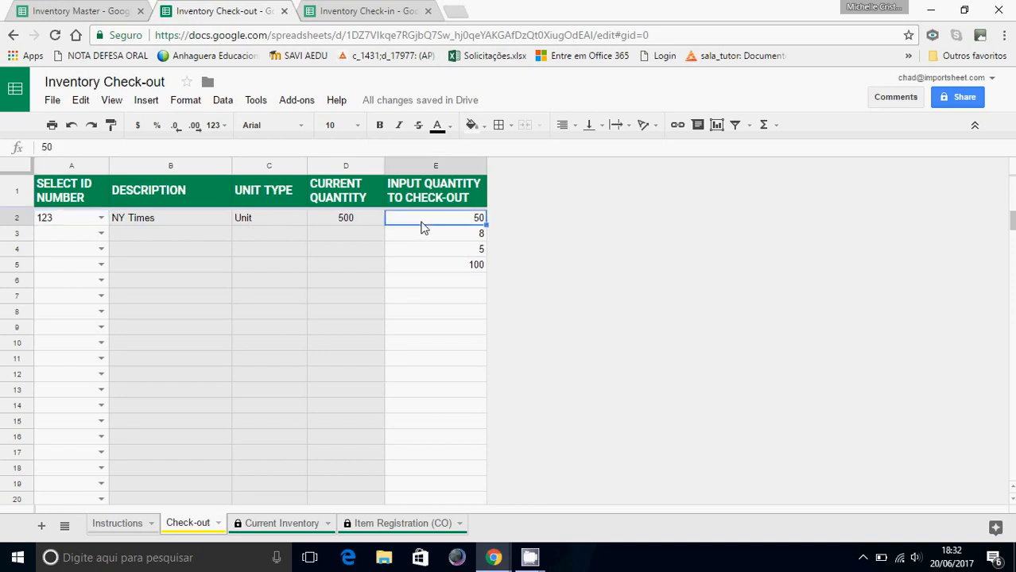
key("shift+Down")
key("shift+Down")
key("shift+Down")
key("Delete")
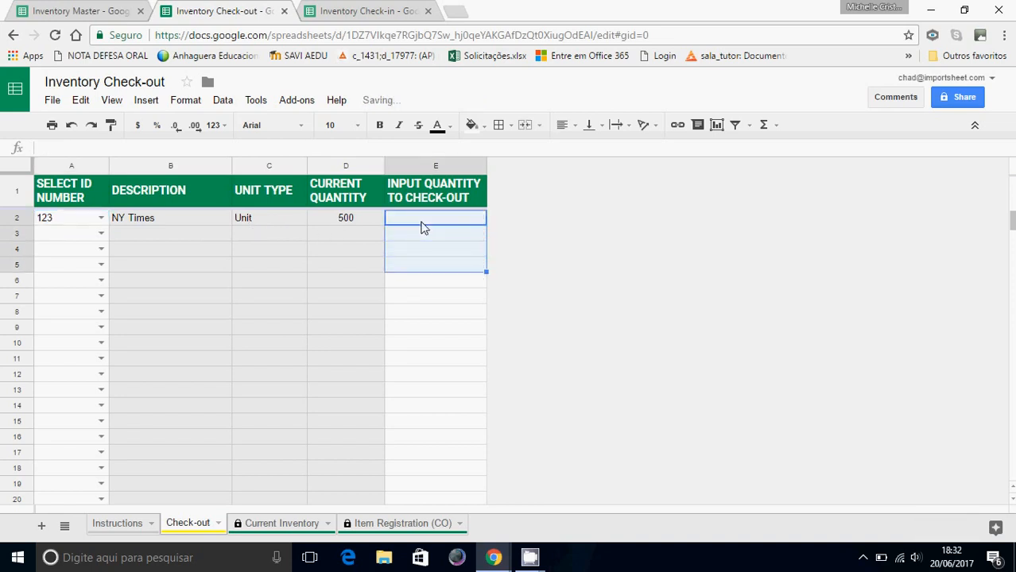
Set the check-out quantity of the NY Times item in row 2 to 10
key("Up")
key("Down")
type("10")
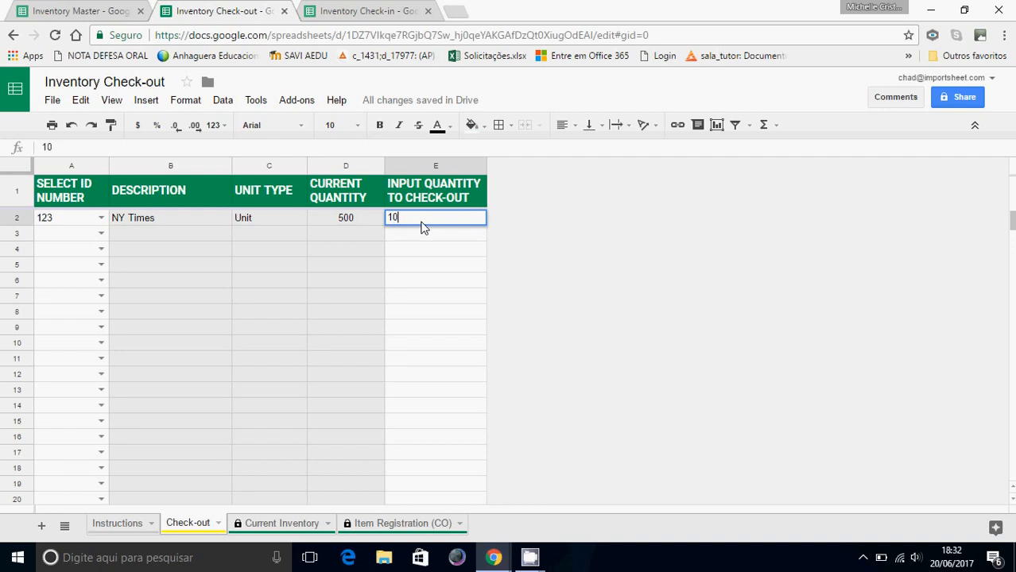
key("Return")
Select ID number acaha for the second check-out item in row 3
key("Home")
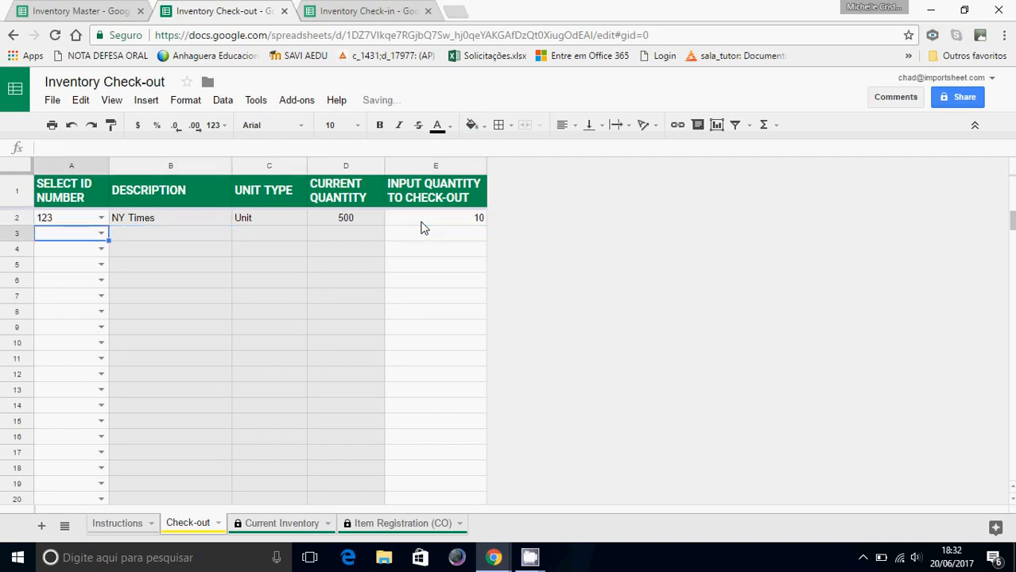
left_click(101, 234)
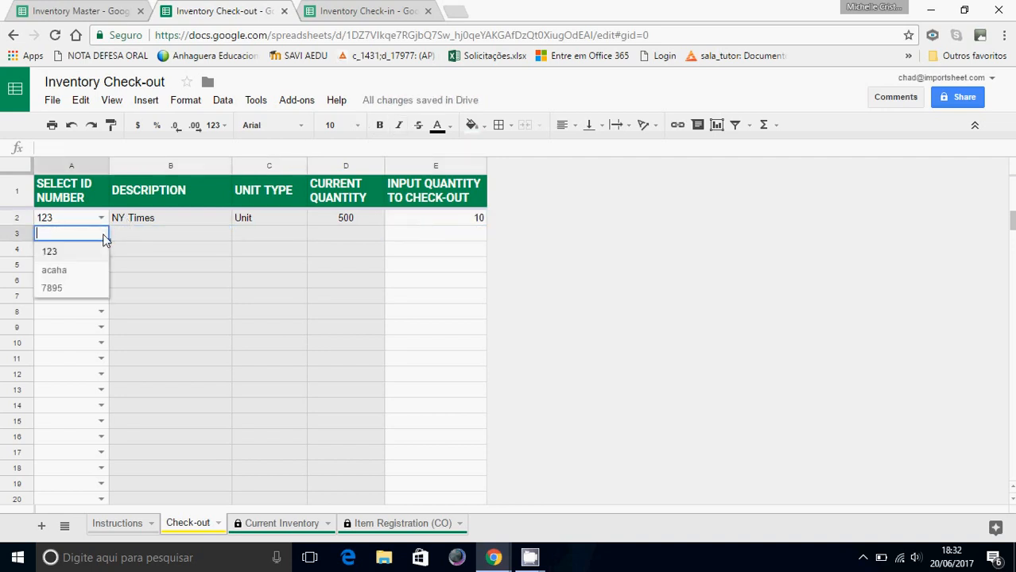
left_click(72, 271)
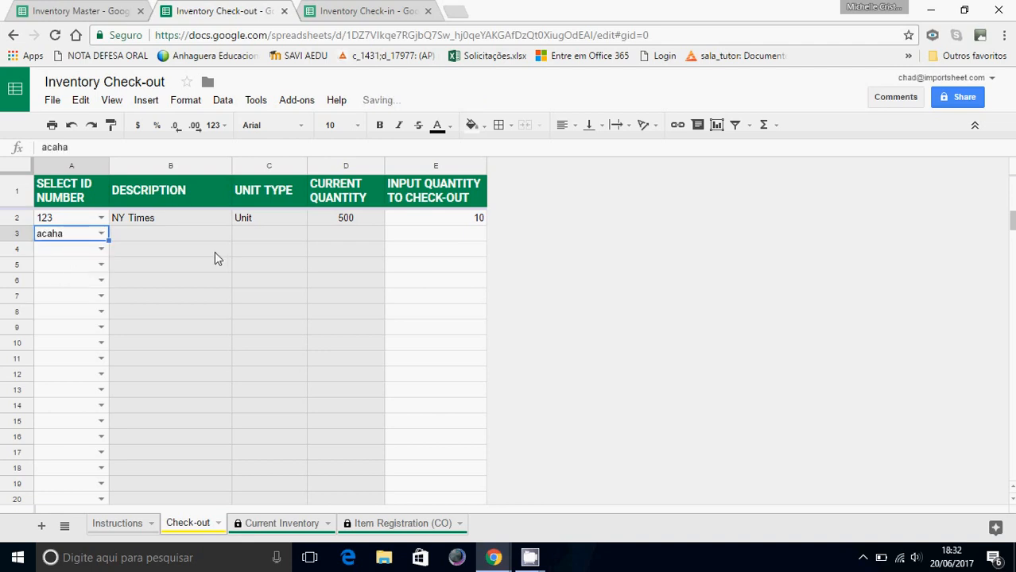
Set the check-out quantity of the Postcards item in row 3 to 10000
left_click(416, 236)
type("10")
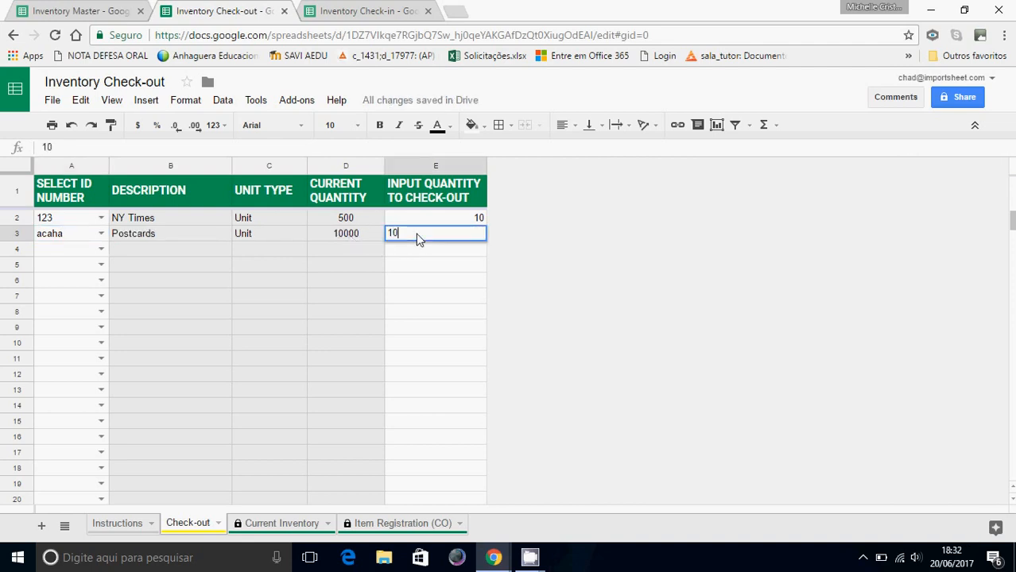
type("000")
key("Return")
Select ID number 7895 for the third check-out item in row 4
key("Left")
key("Left")
key("Left")
key("Left")
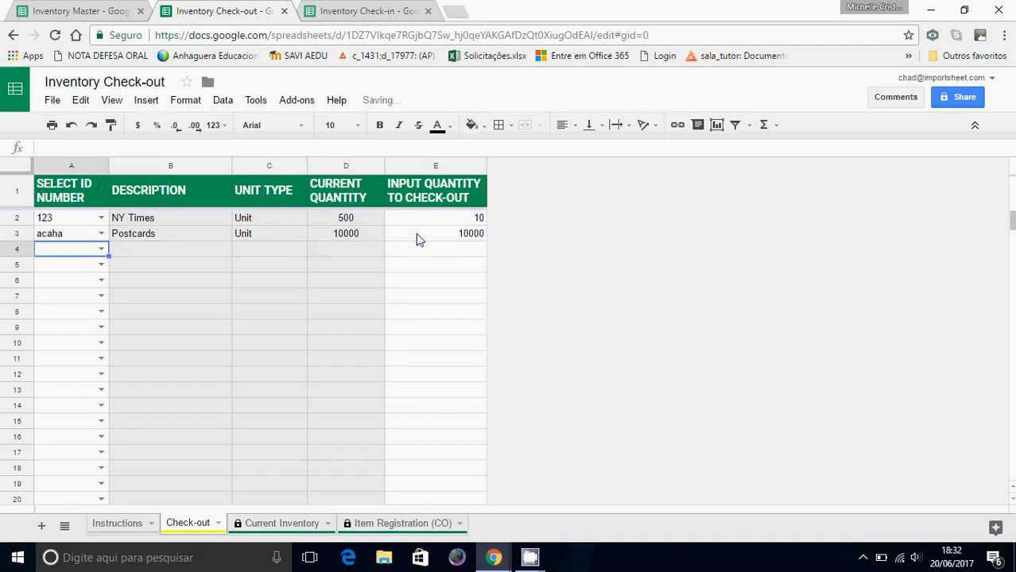
left_click(100, 250)
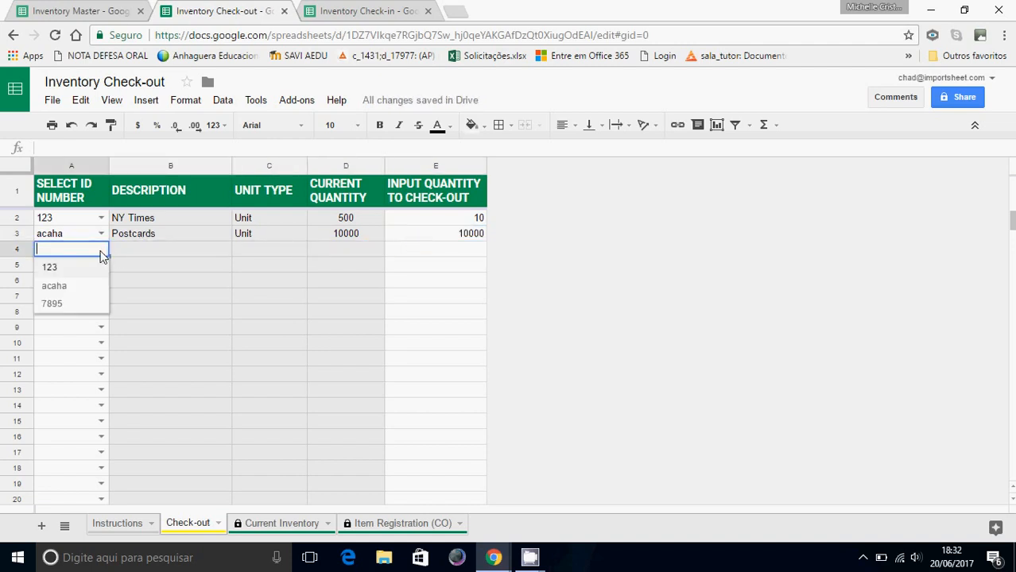
left_click(52, 303)
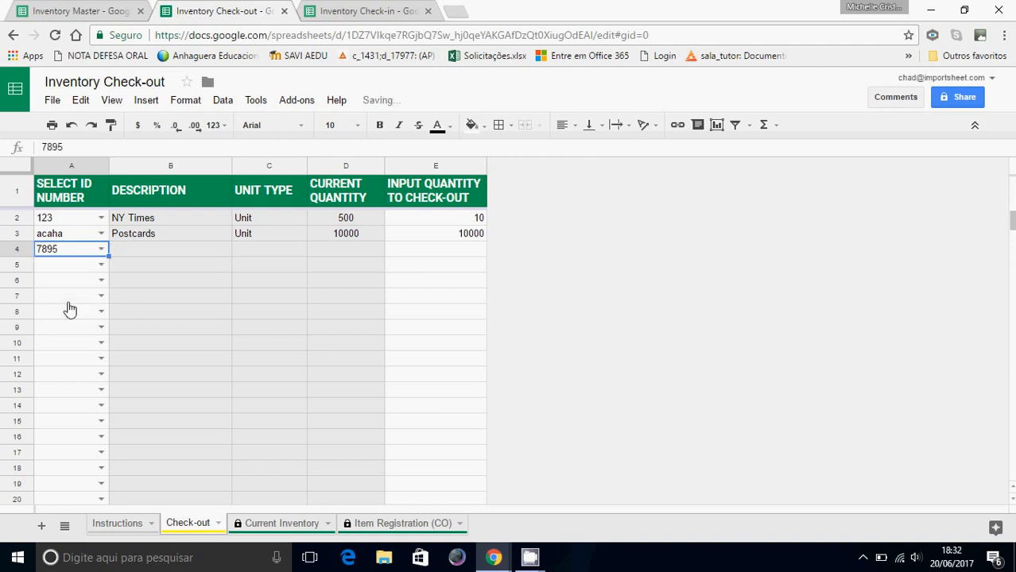
Set the check-out quantity of The Alchemist in row 4 to 1
key("Right")
key("Right")
key("Right")
key("Right")
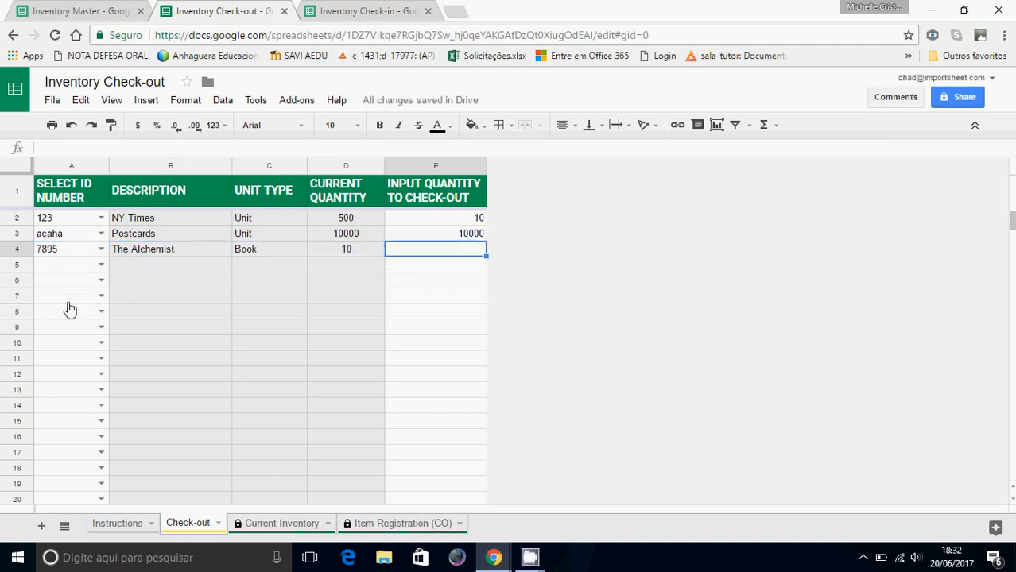
type("1")
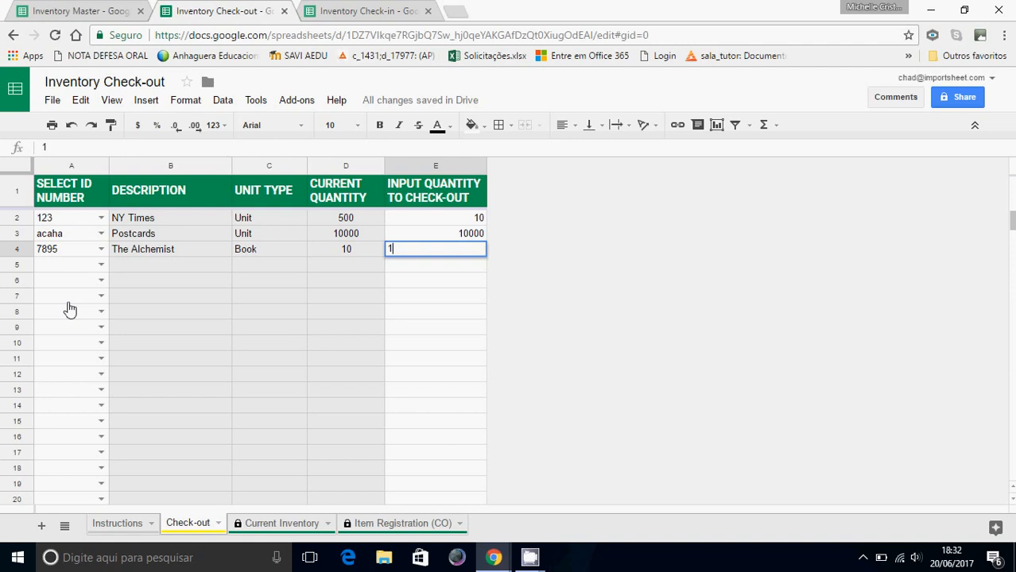
key("Return")
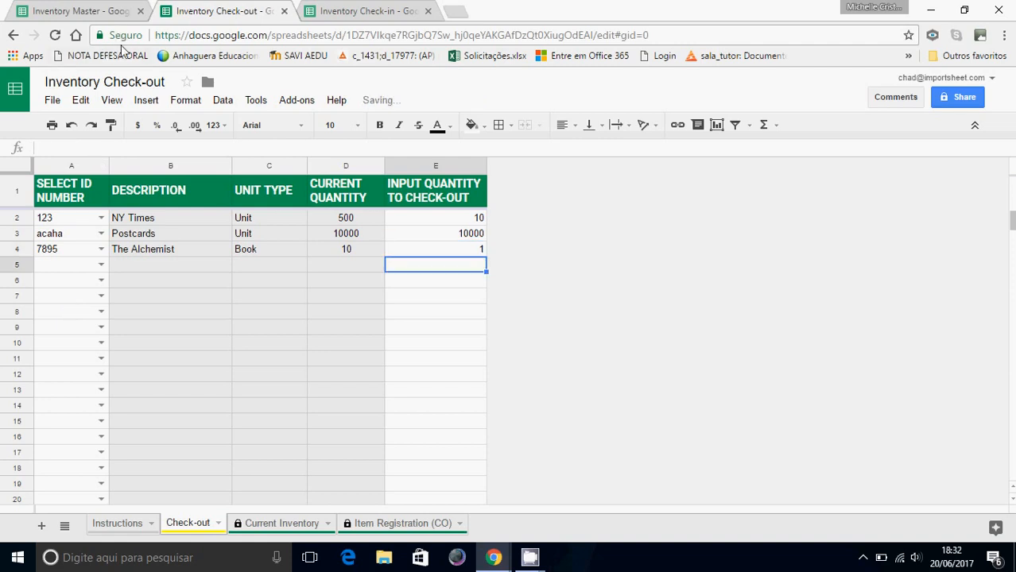
Switch to the Inventory Master spreadsheet and update its Sheetgo Check-out connection
left_click(87, 9)
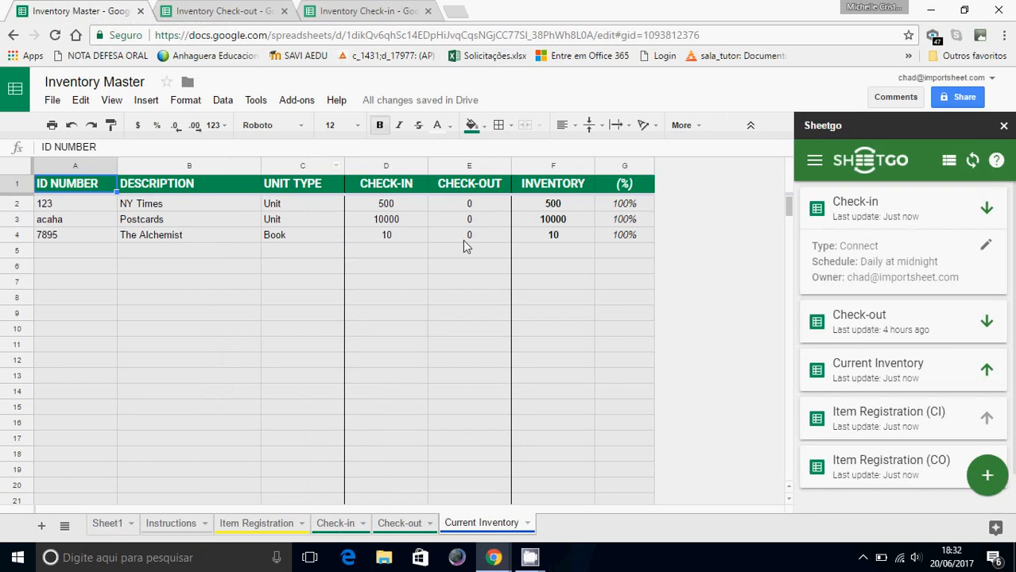
left_click(892, 332)
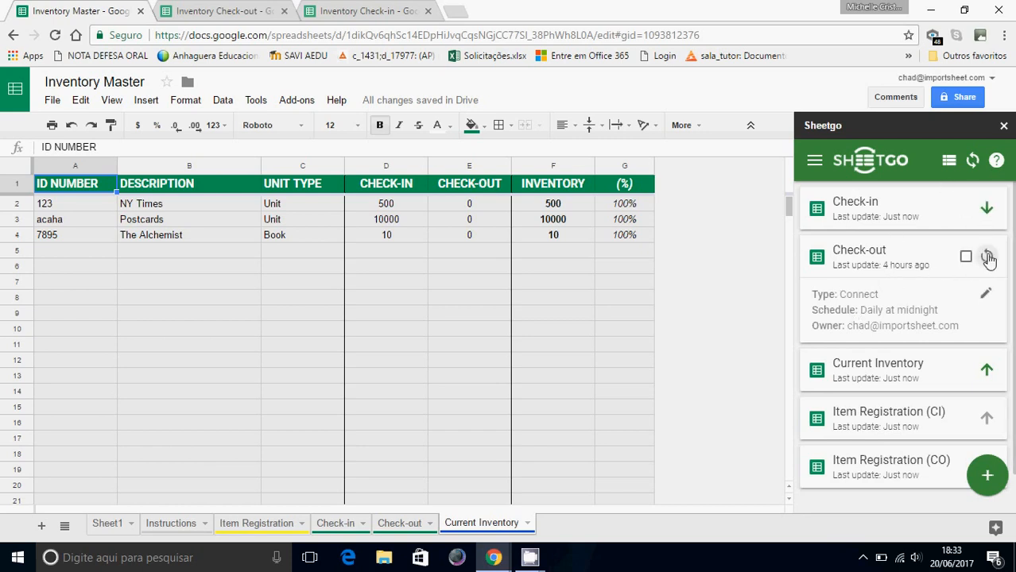
left_click(402, 524)
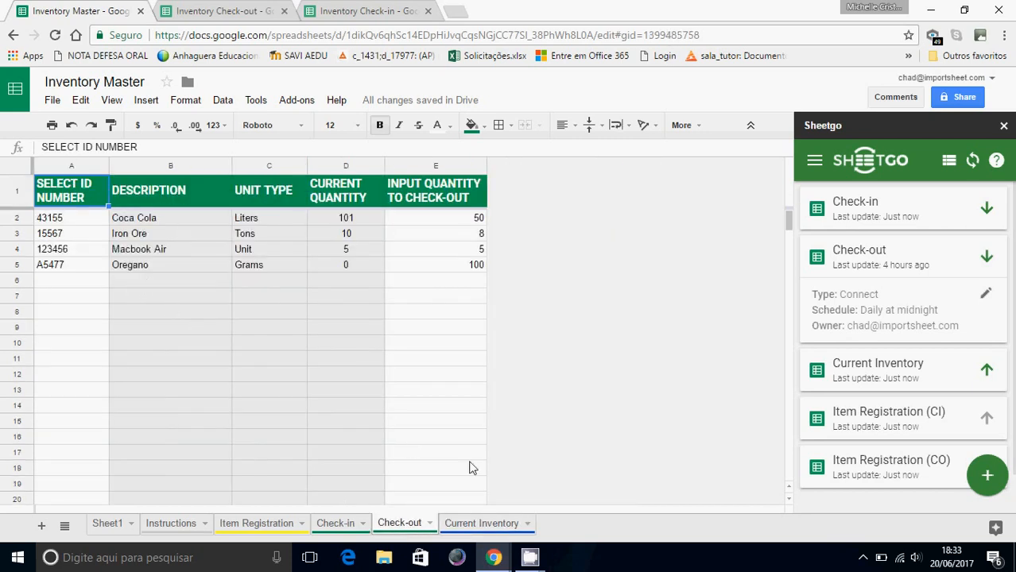
left_click(485, 525)
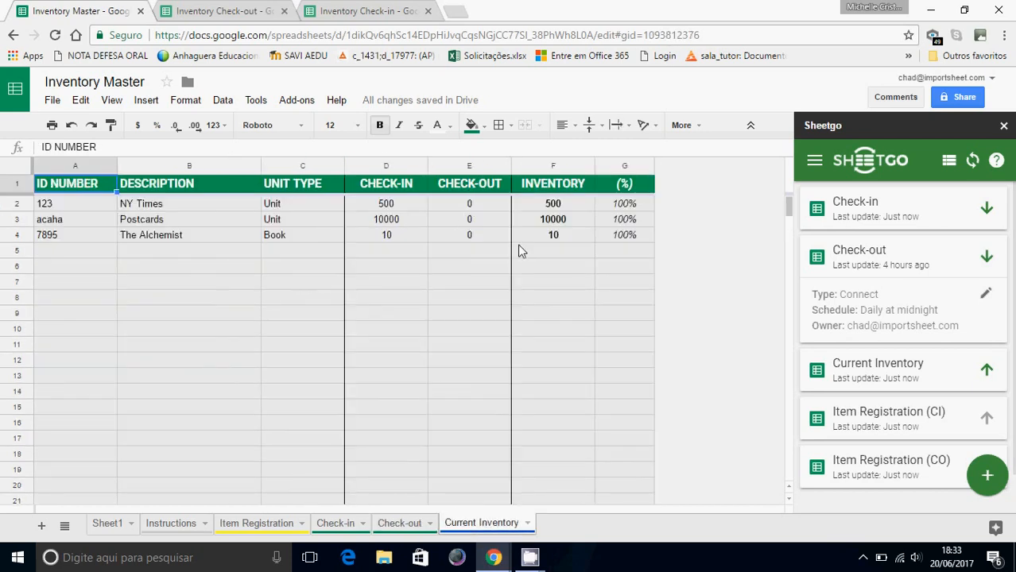
left_click(982, 256)
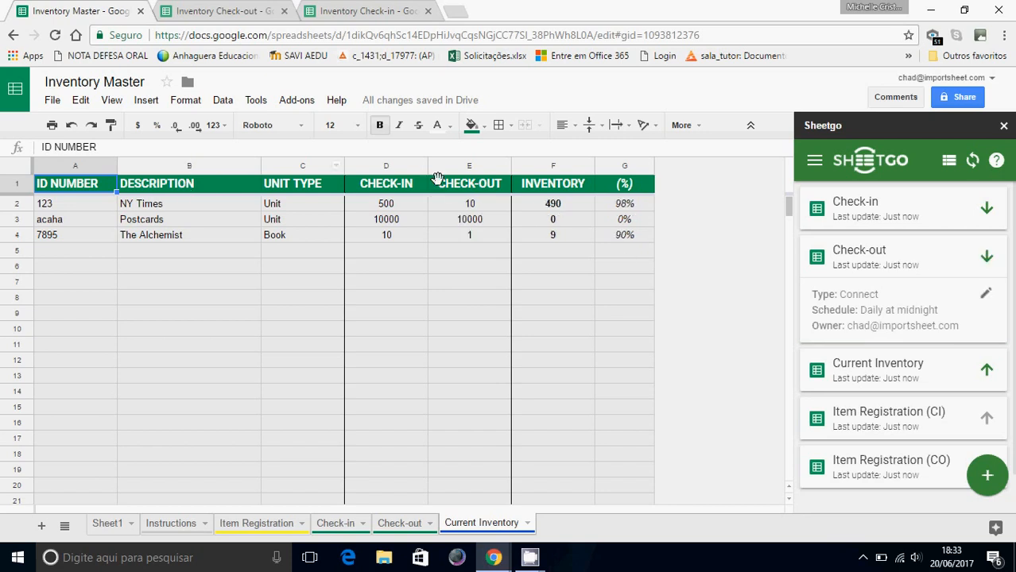
Examine the check-out, inventory and percentage values of the three items in the Current Inventory sheet
left_click(469, 206)
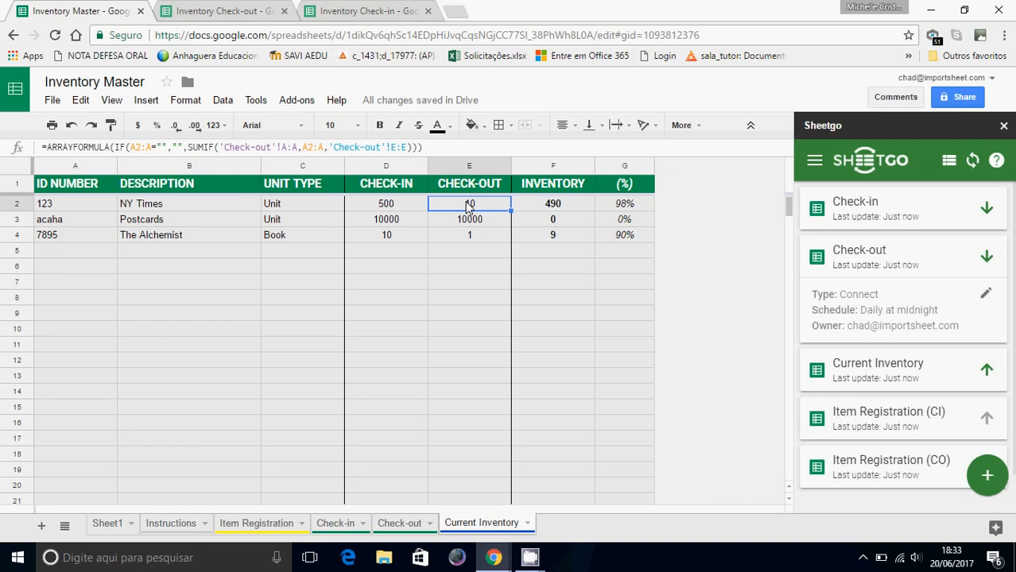
key("Right")
key("Right")
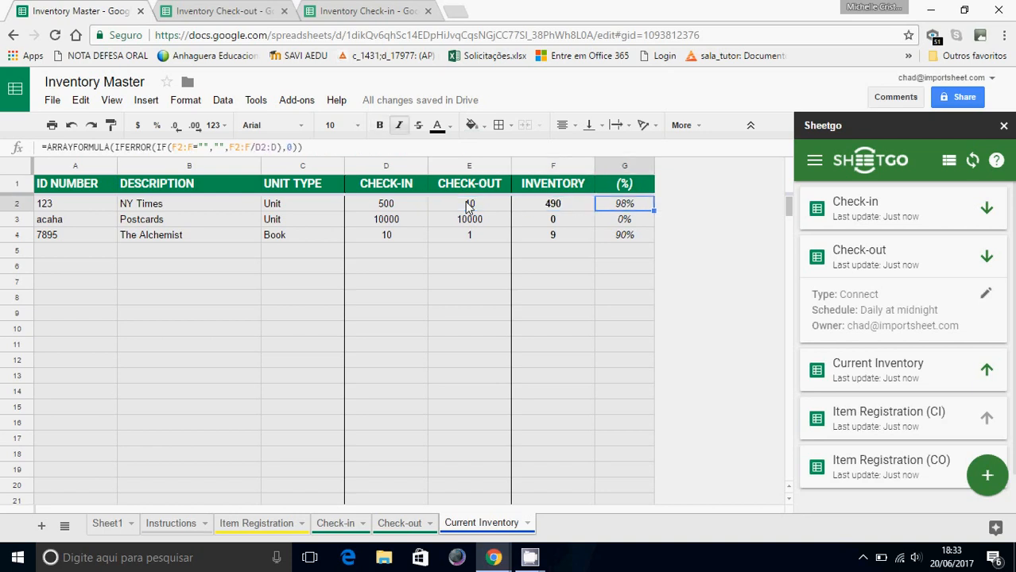
key("Down")
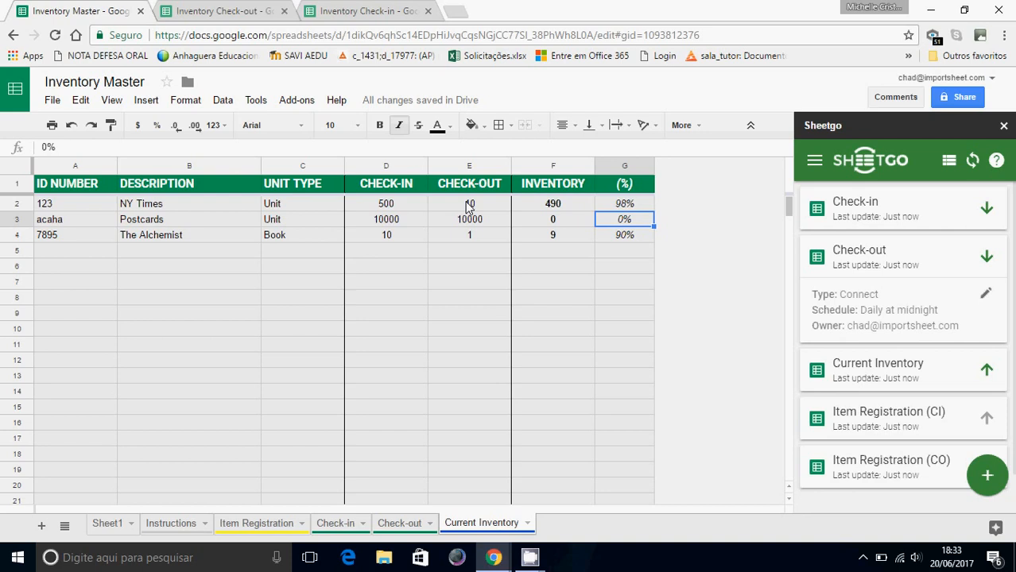
key("Down")
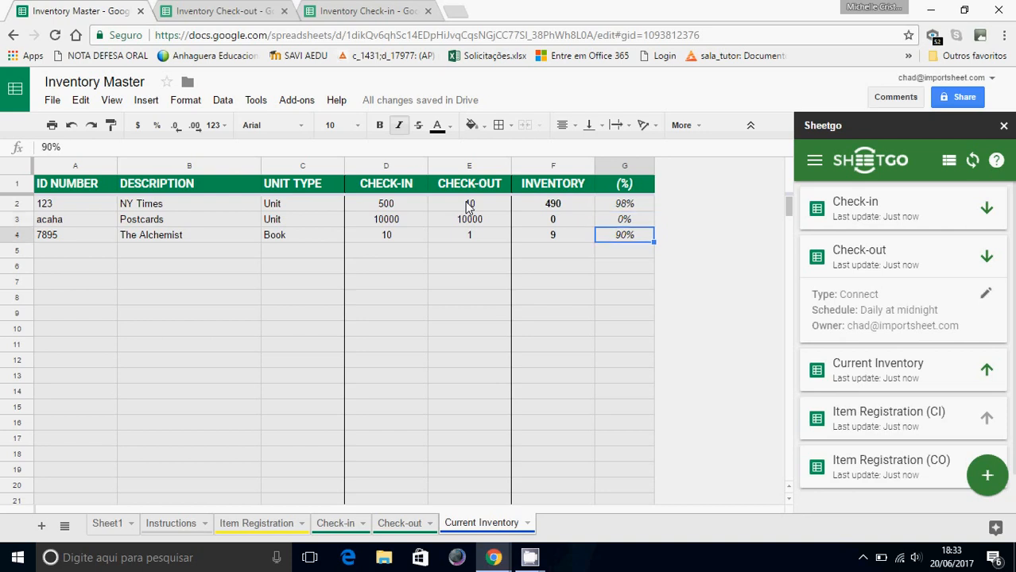
key("Down")
key("Left")
key("Left")
key("Left")
key("Left")
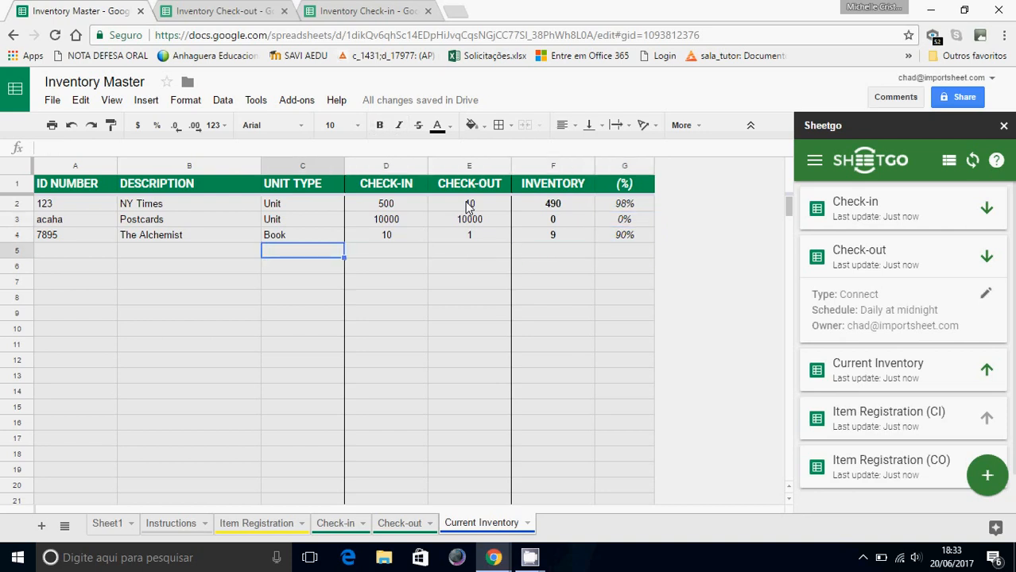
left_click(212, 12)
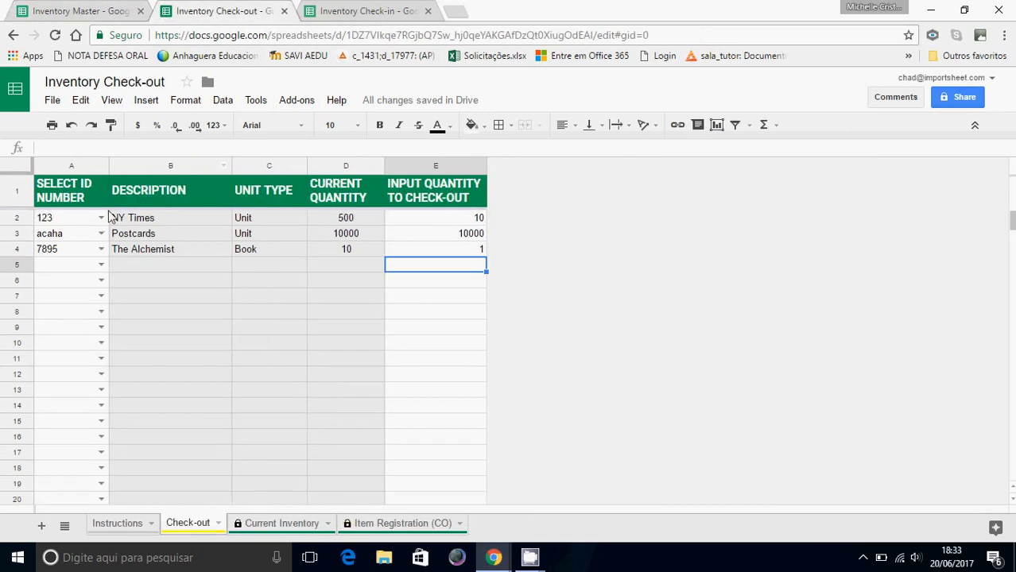
left_click(101, 267)
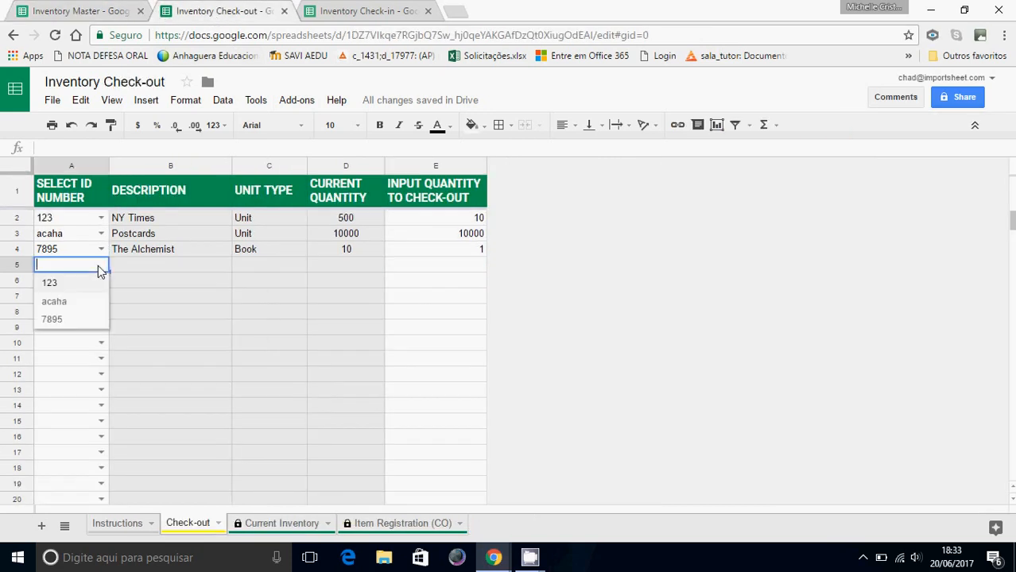
left_click(61, 12)
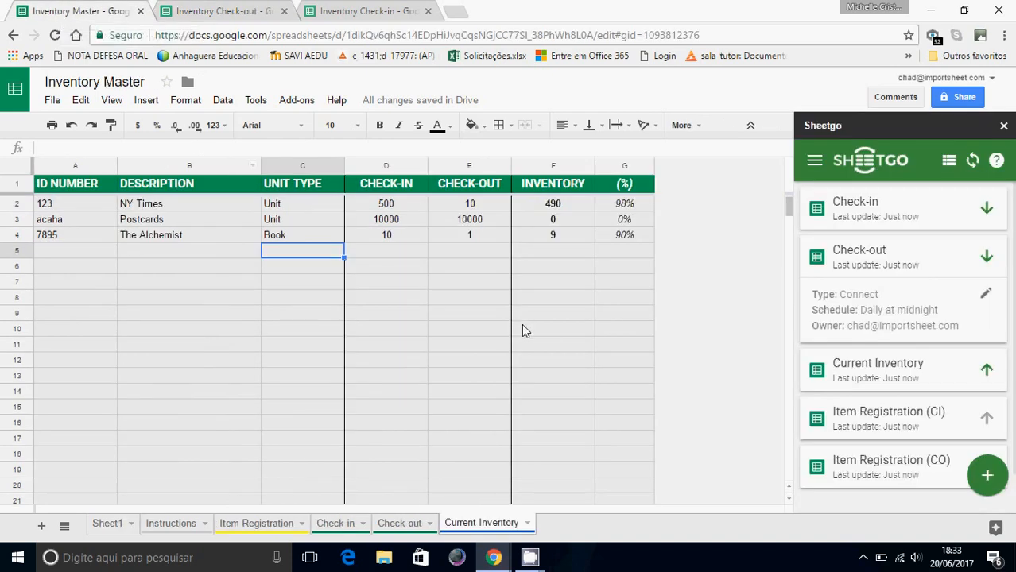
Update the Sheetgo Current Inventory export from Inventory Master and return to the Inventory Check-out spreadsheet
left_click(988, 370)
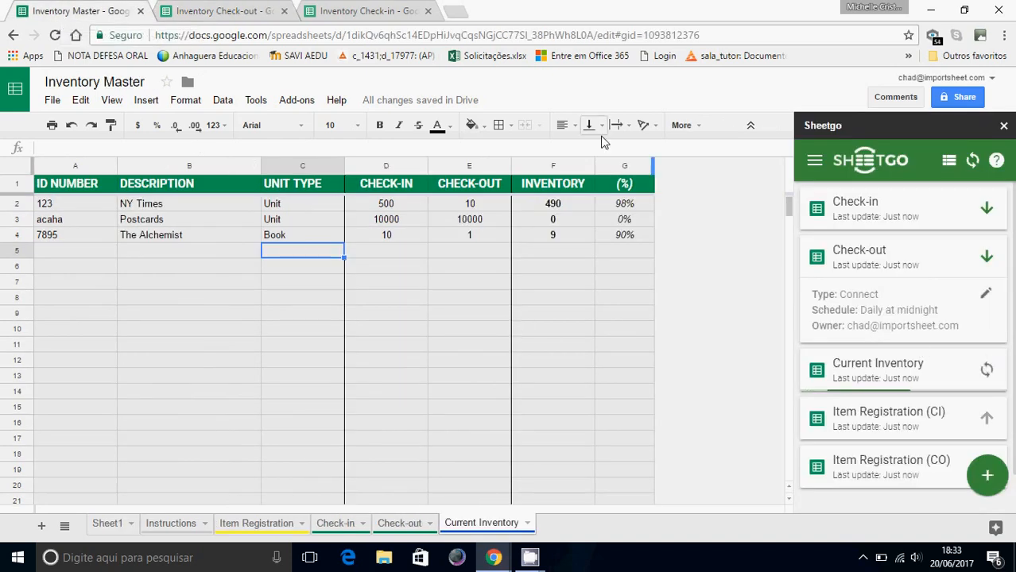
left_click(265, 8)
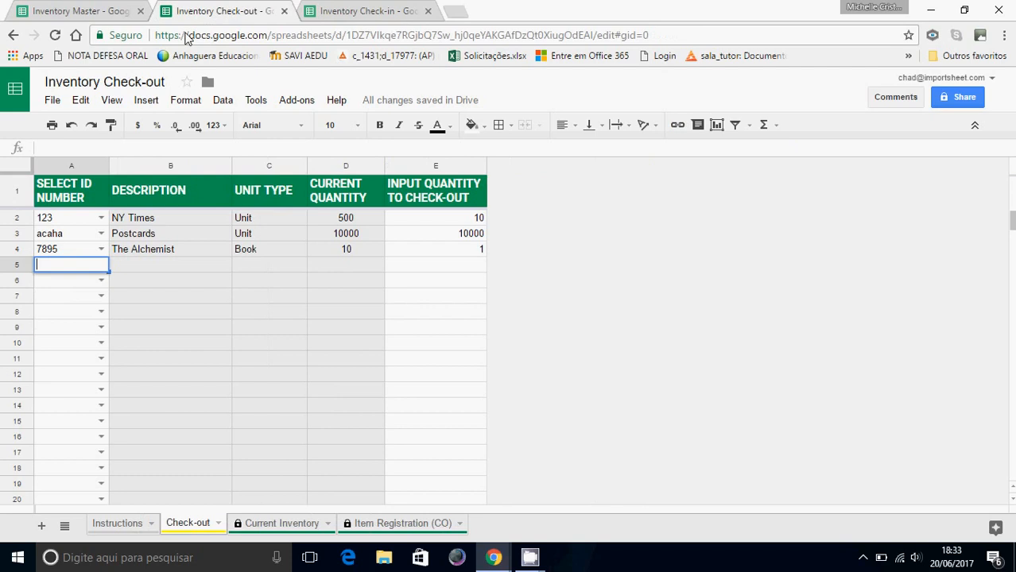
double_click(82, 269)
left_click(75, 276)
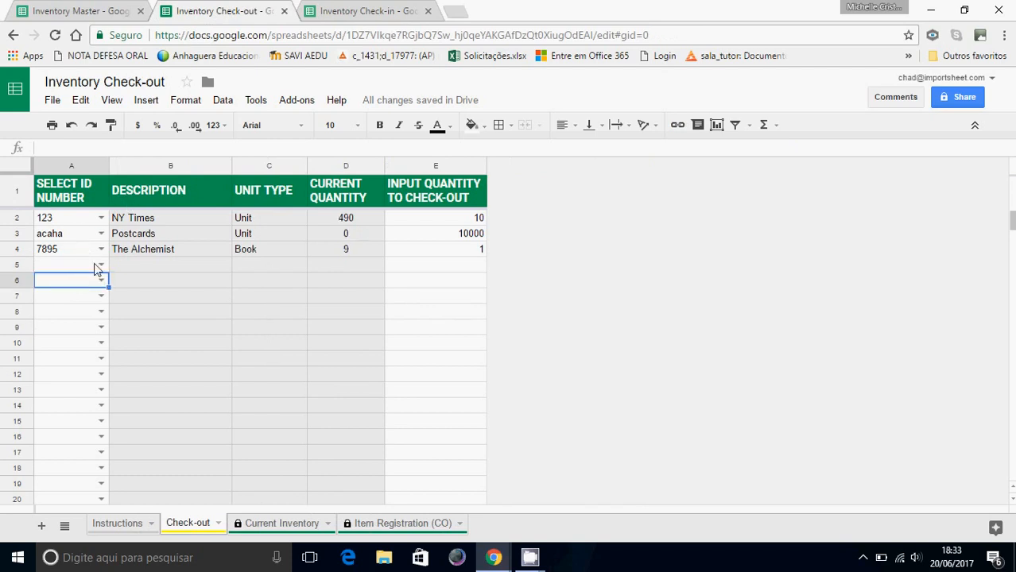
Select ID number 123 for the check-out item in row 5 and replace it with acaha
left_click(99, 265)
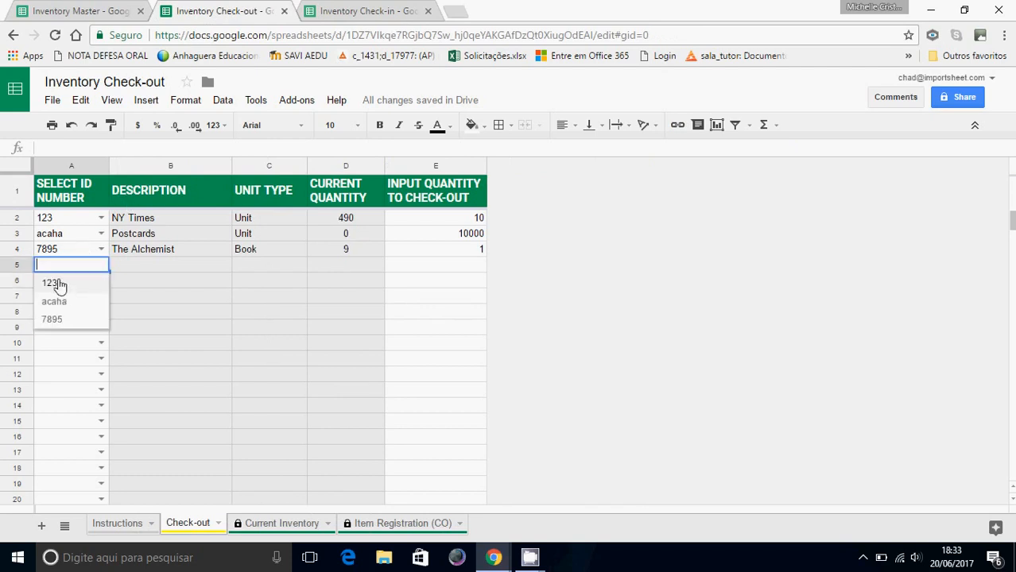
left_click(58, 283)
left_click(98, 265)
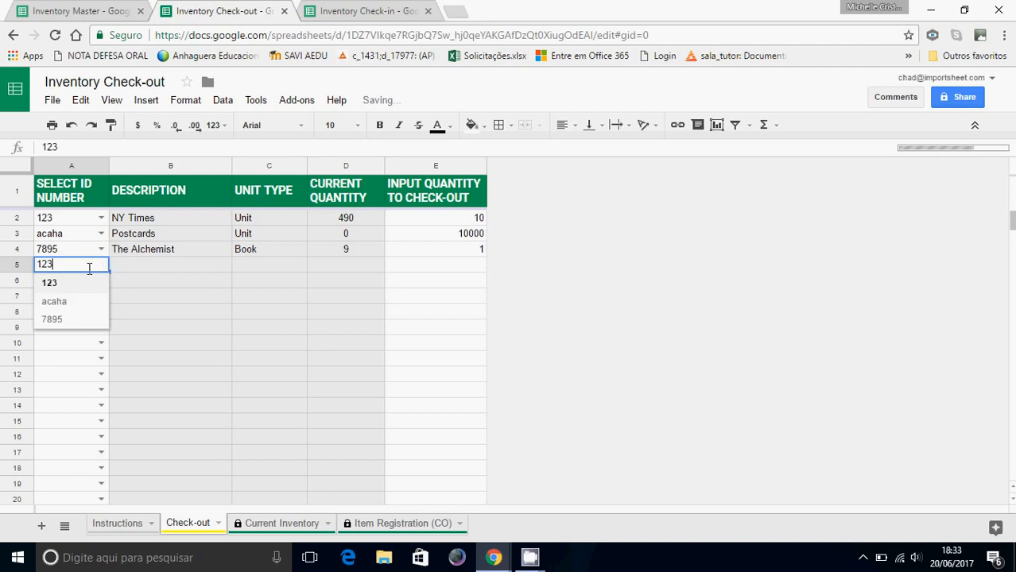
left_click(68, 307)
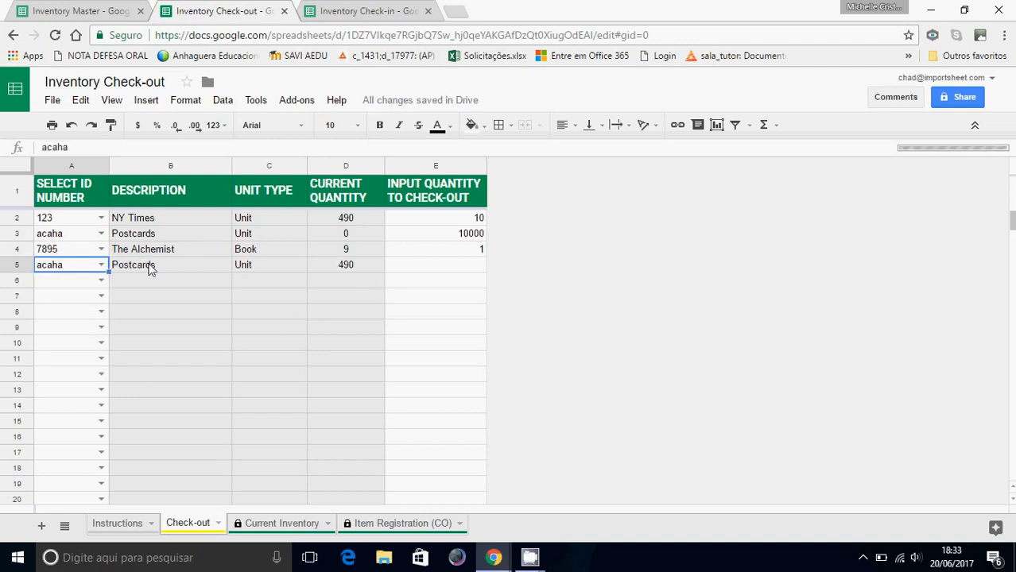
left_click(400, 270)
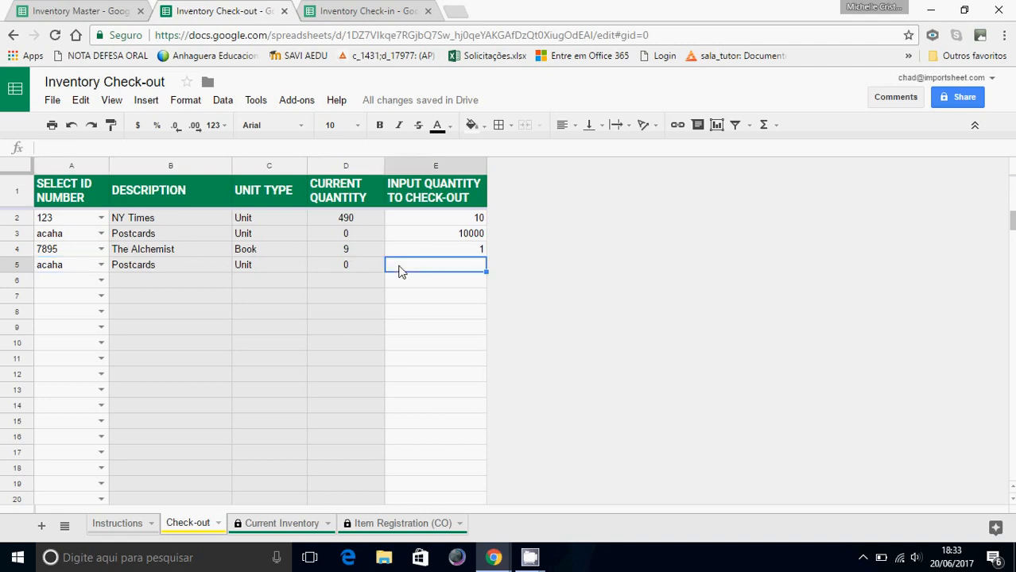
Select ID number 123 for the check-out item in row 5 and set its check-out quantity to 1
left_click(101, 266)
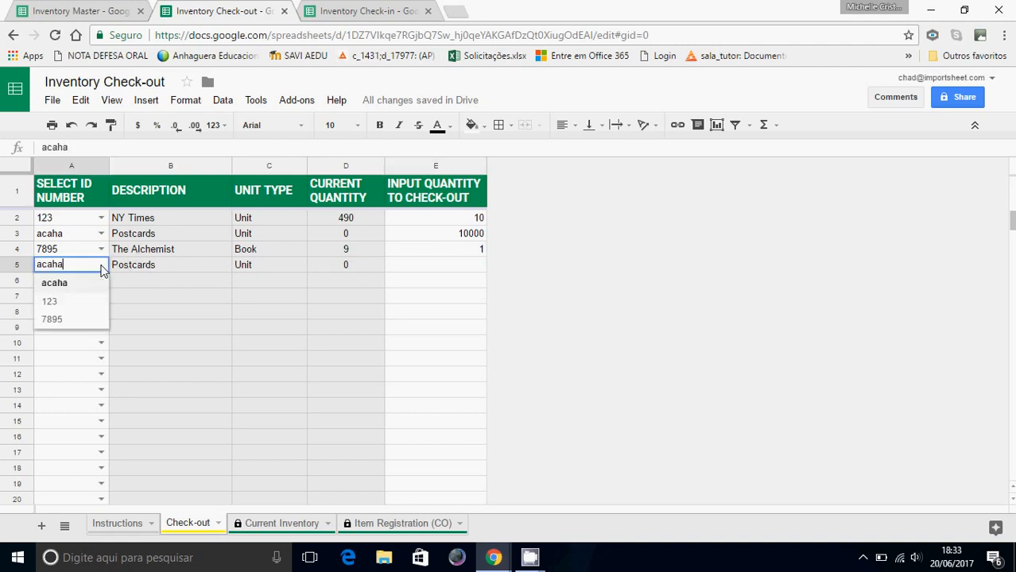
left_click(63, 301)
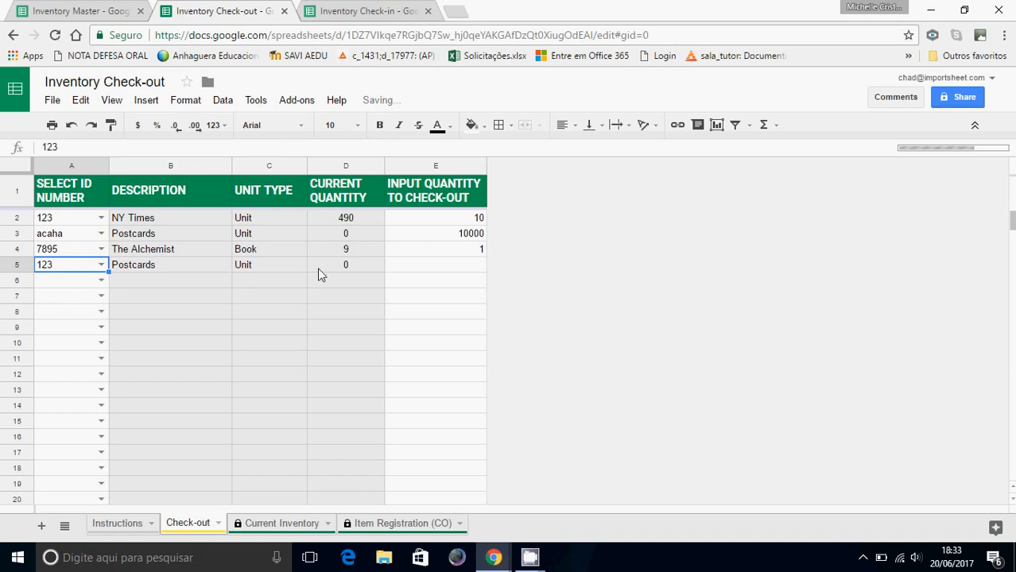
left_click(434, 270)
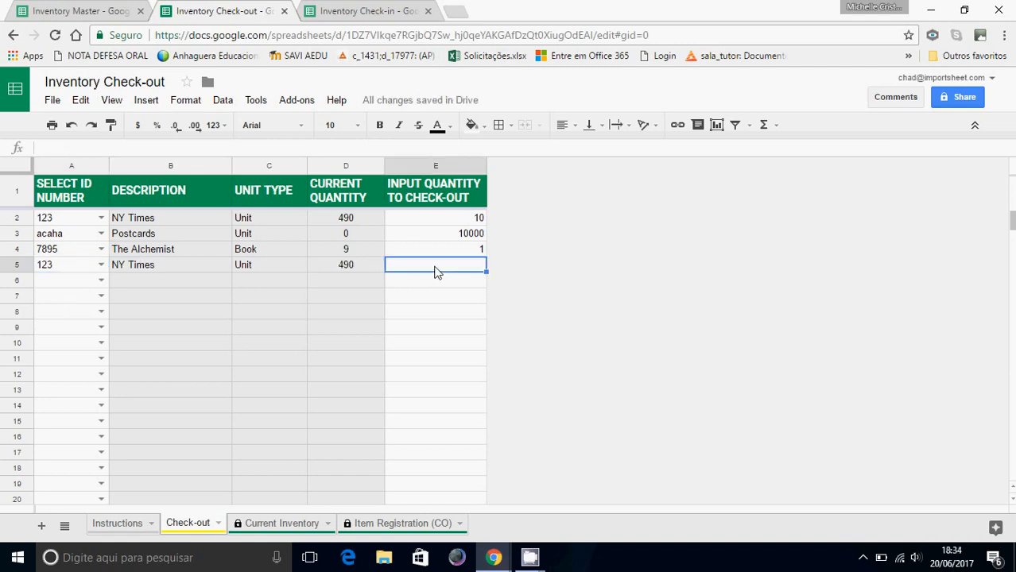
type("1")
key("Return")
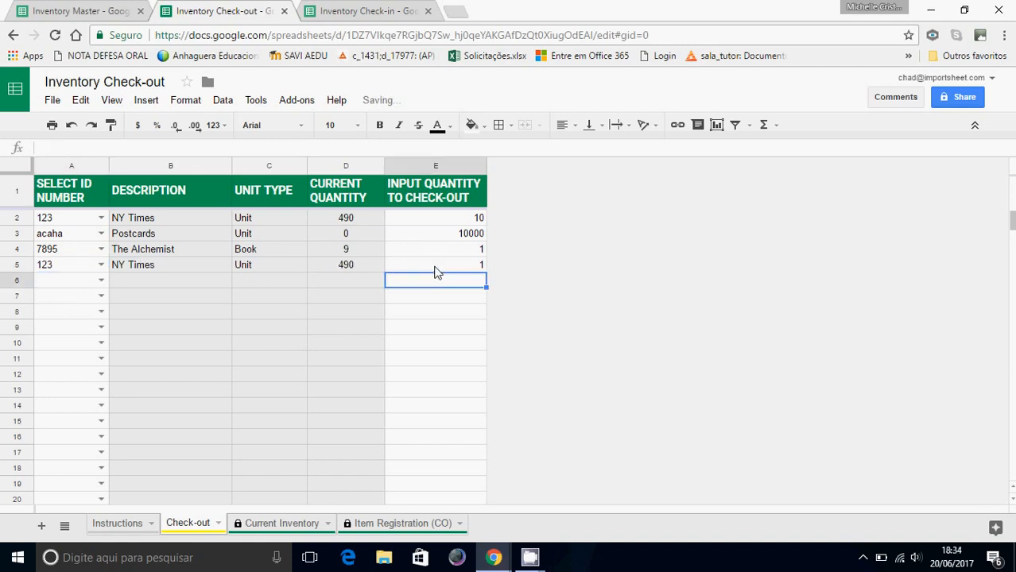
Update the Sheetgo Check-out connection in Inventory Master and compare the Current Inventory values with the Inventory Check-out entries
left_click(68, 15)
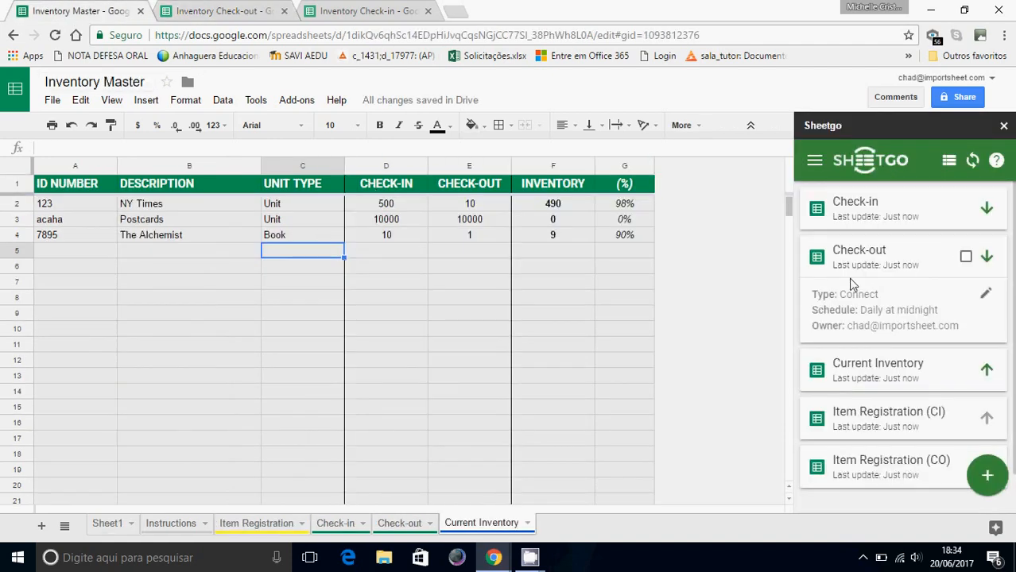
left_click(987, 256)
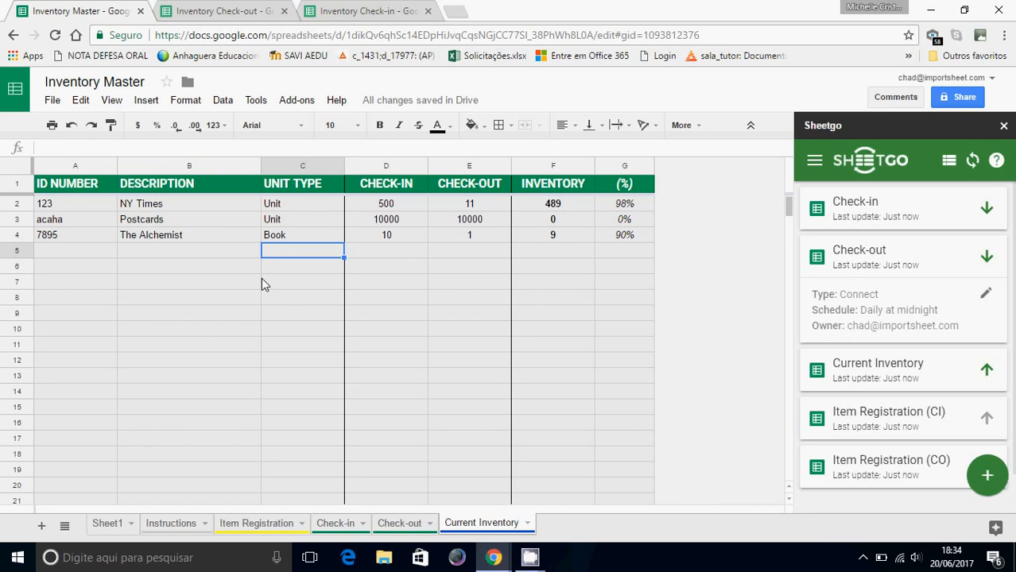
left_click(436, 207)
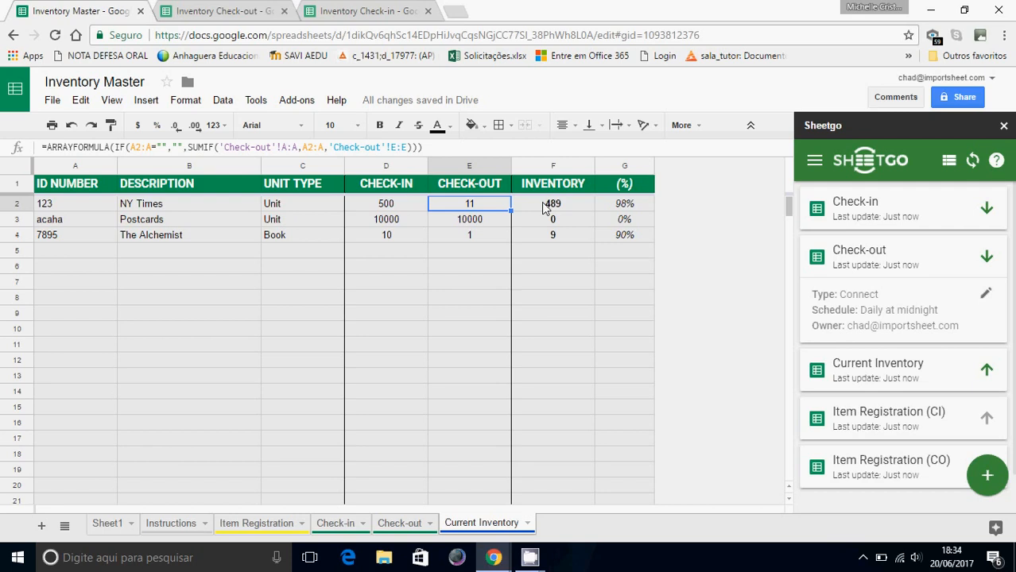
key("ctrl+Tab")
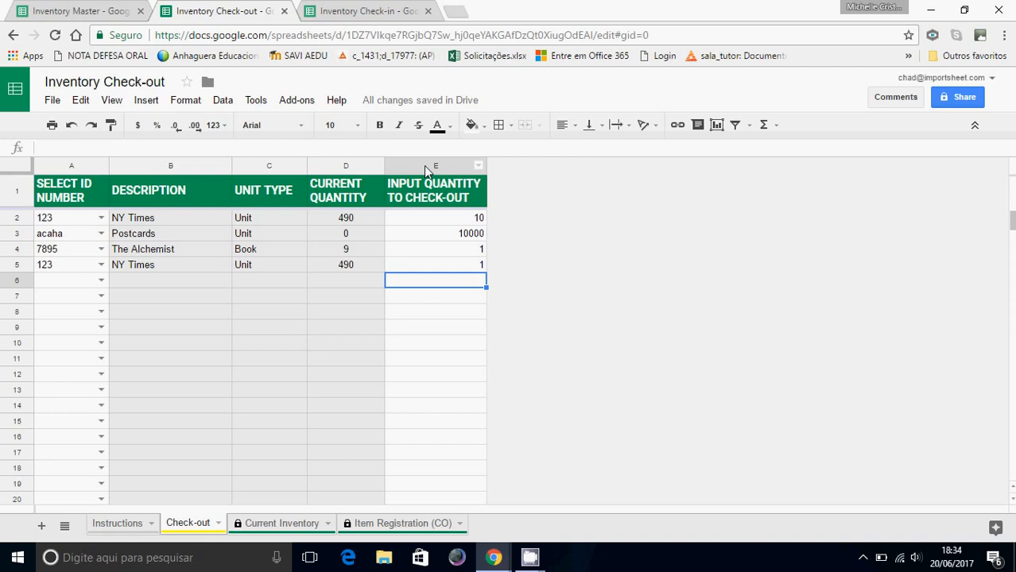
left_click(87, 13)
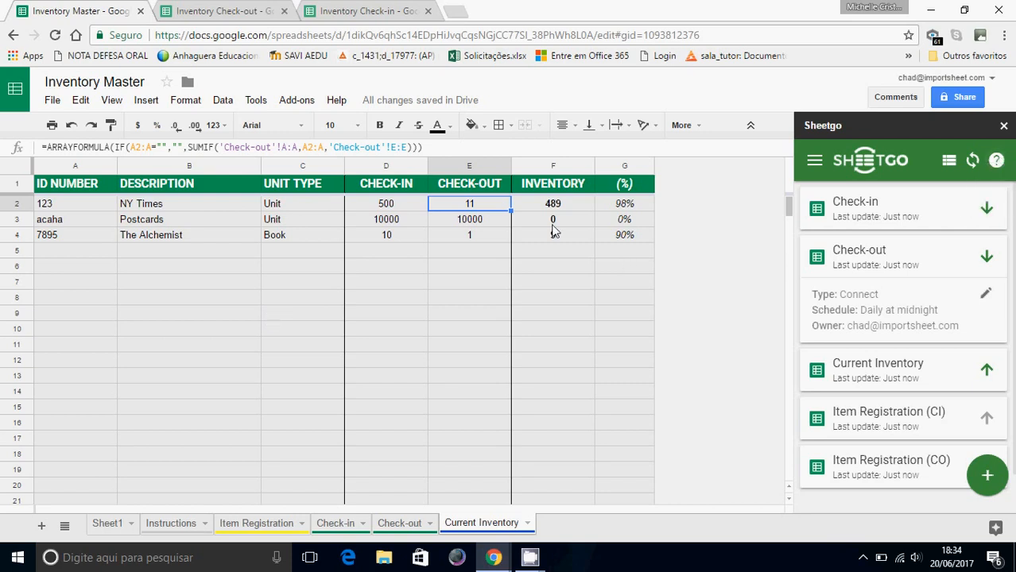
left_click(523, 240)
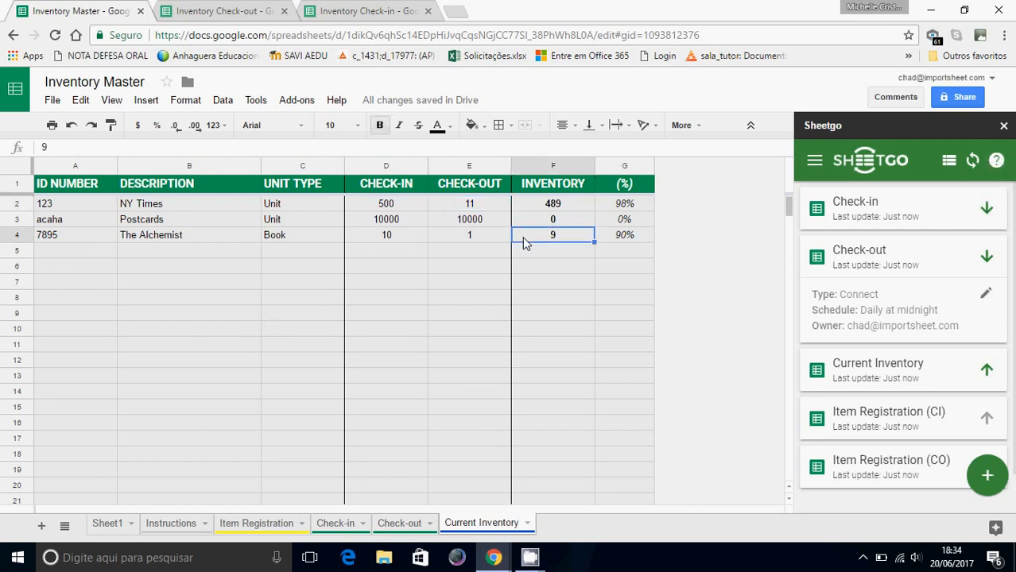